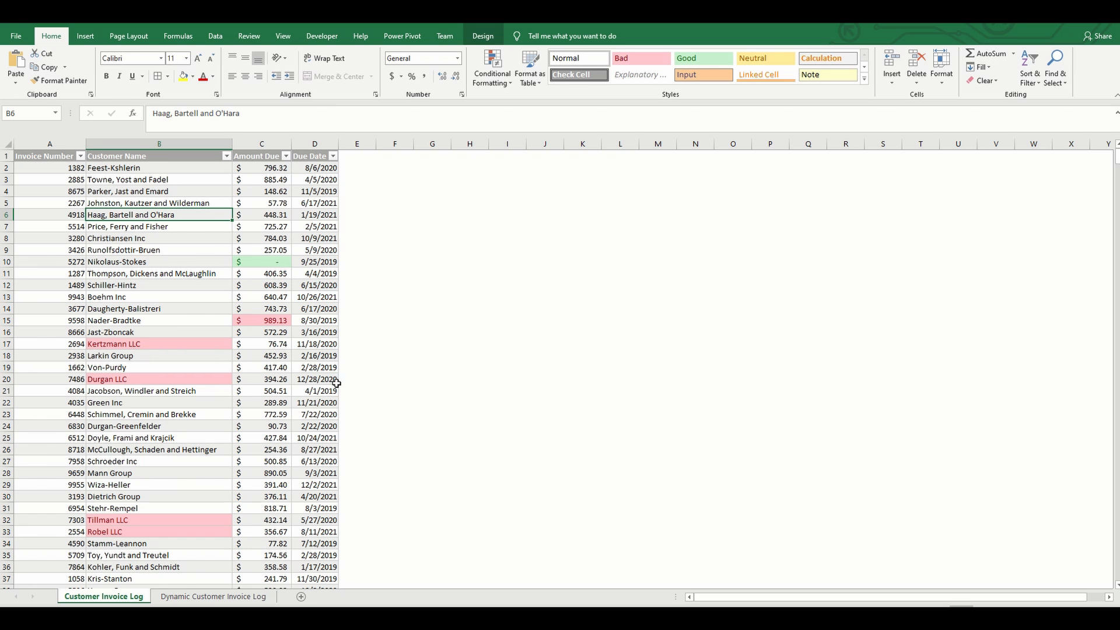
{"action": "scroll", "coordinate": [330, 398], "scroll_direction": "down", "scroll_amount": 11}
{"action": "scroll", "coordinate": [331, 397], "scroll_direction": "down", "scroll_amount": 5}
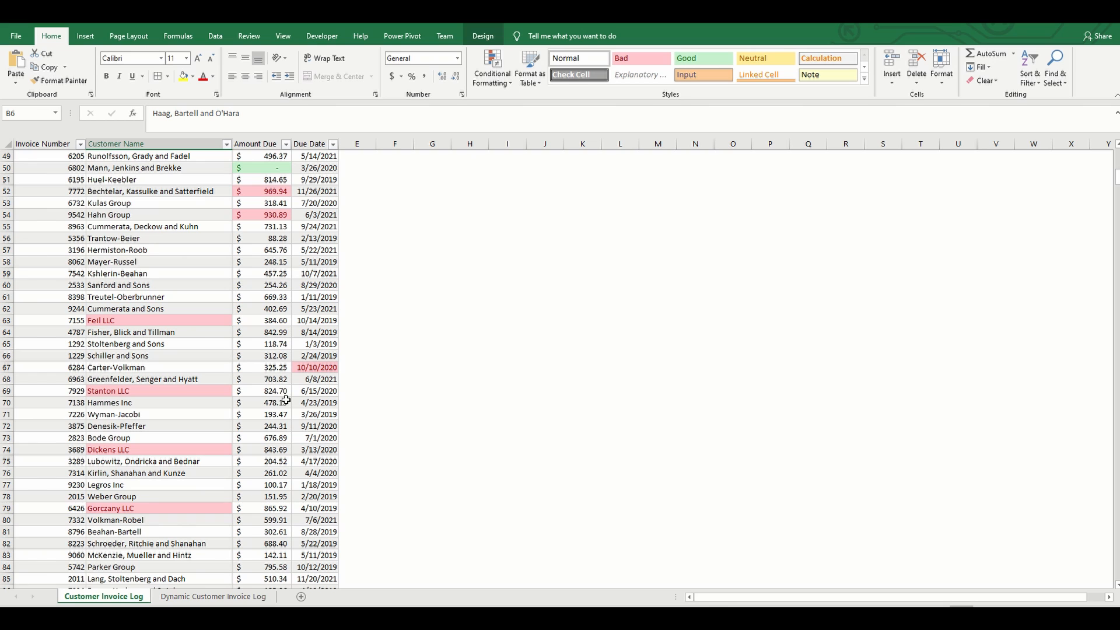
{"action": "left_click", "coordinate": [205, 596]}
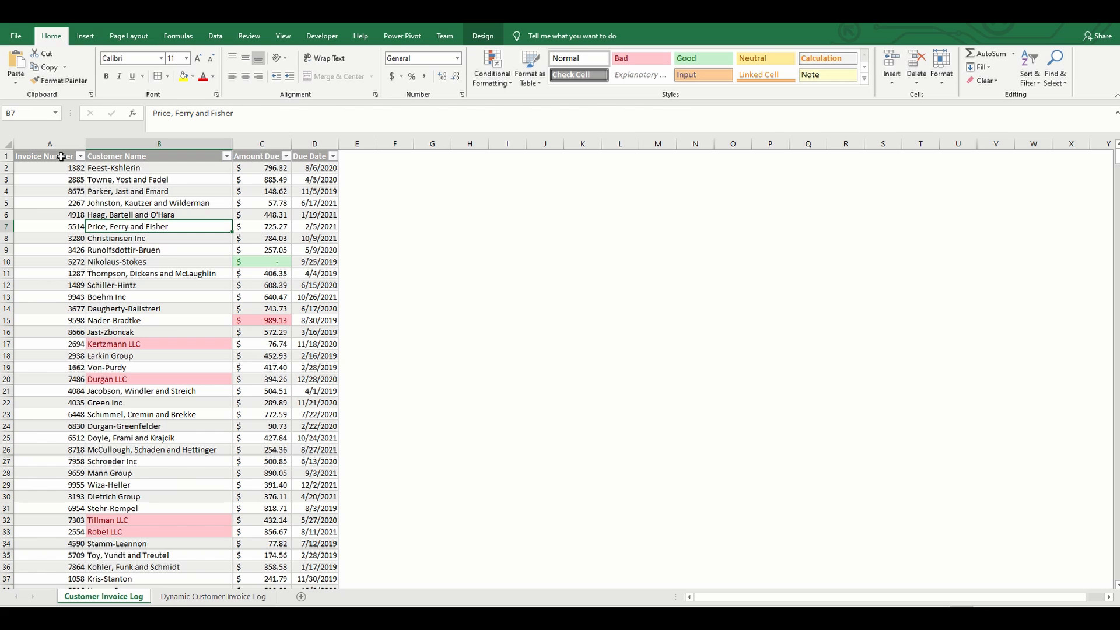
- Copy the whole Customer Invoice Log table, headers included, and paste it as values only at A1 of a new sheet
{"action": "left_click_drag", "start_coordinate": [61, 156], "coordinate": [296, 163]}
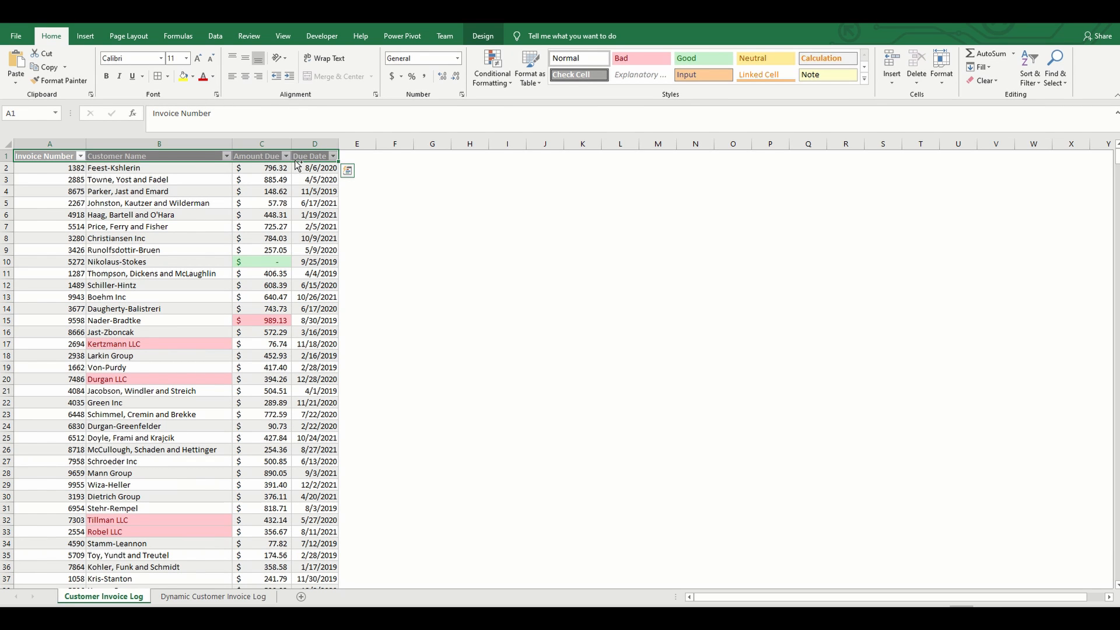
{"action": "key", "text": "ctrl+shift+Down"}
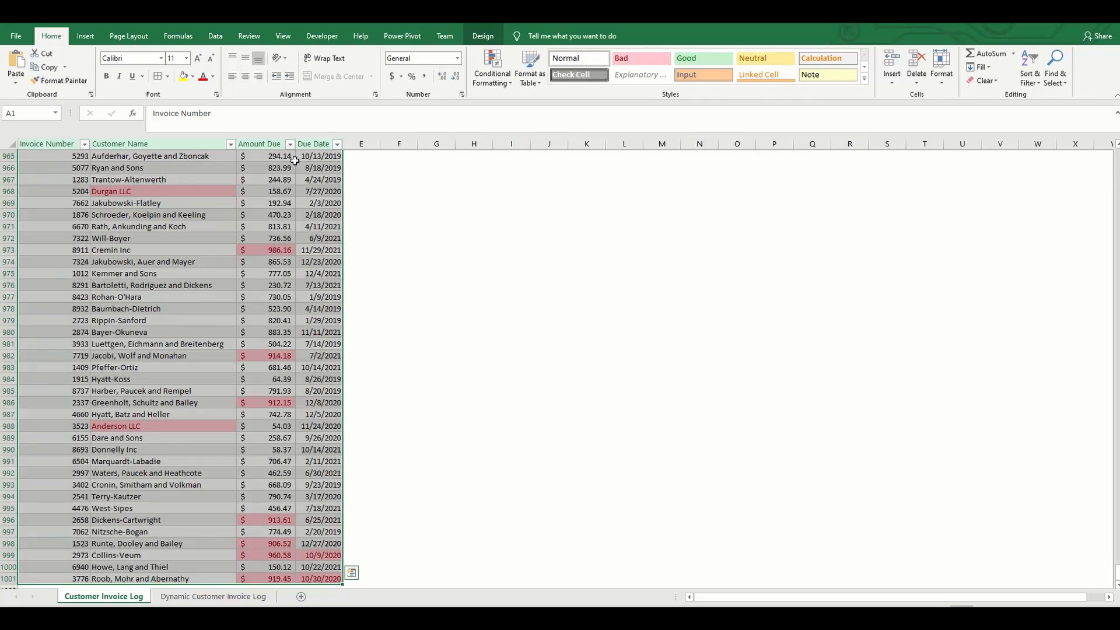
{"action": "key", "text": "ctrl+c"}
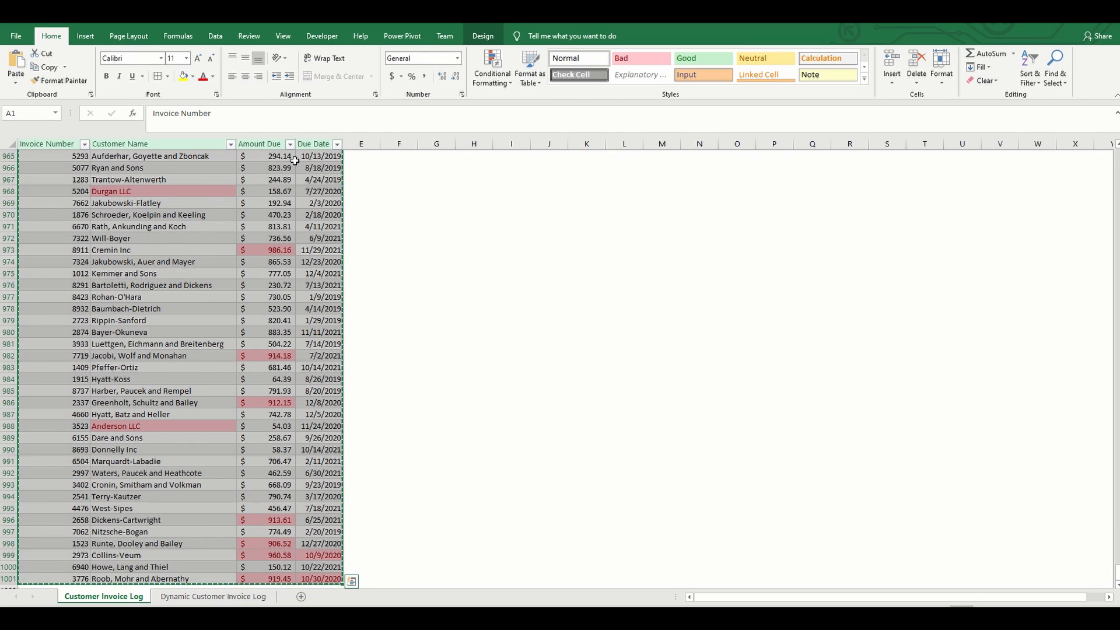
{"action": "left_click", "coordinate": [301, 597]}
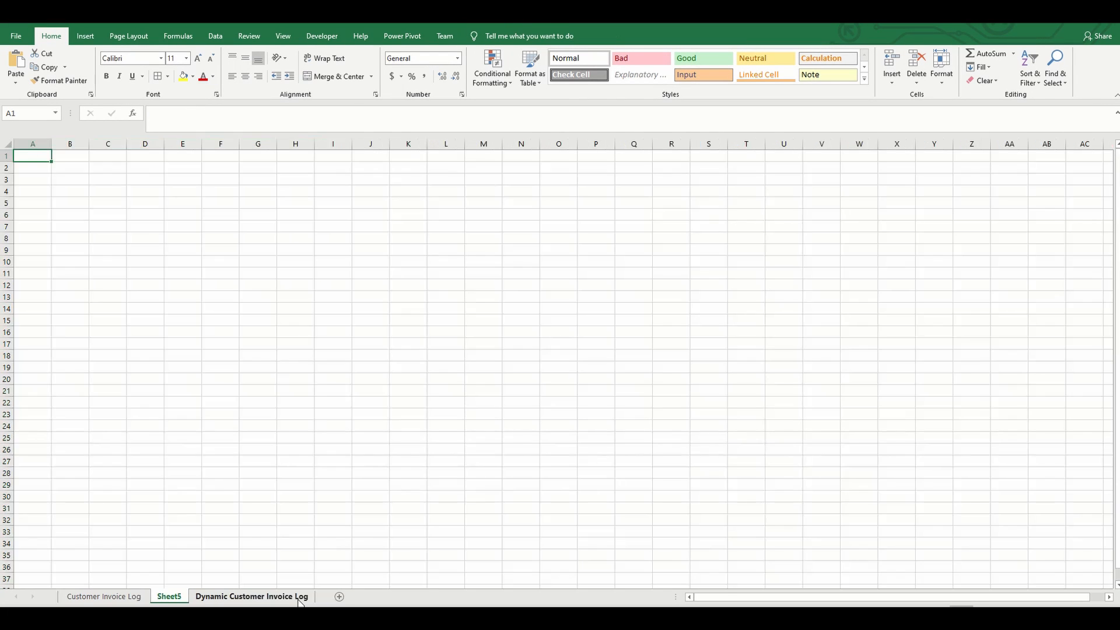
{"action": "right_click", "coordinate": [41, 161]}
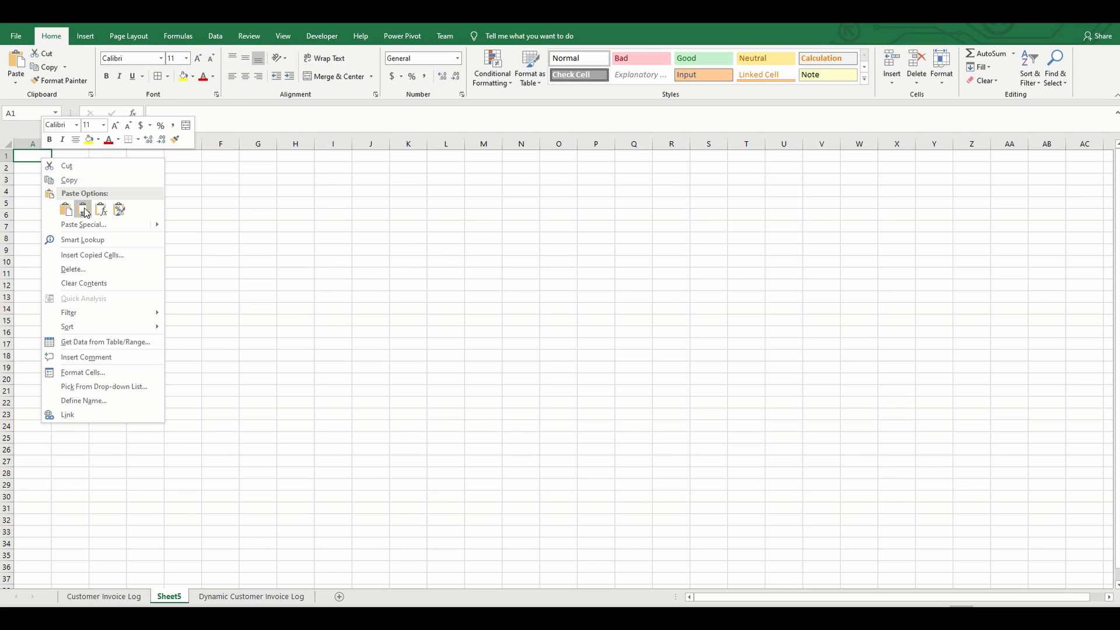
{"action": "left_click", "coordinate": [83, 209]}
- Convert the pasted data in A1:D1001 into a table with headers
{"action": "left_click", "coordinate": [146, 226]}
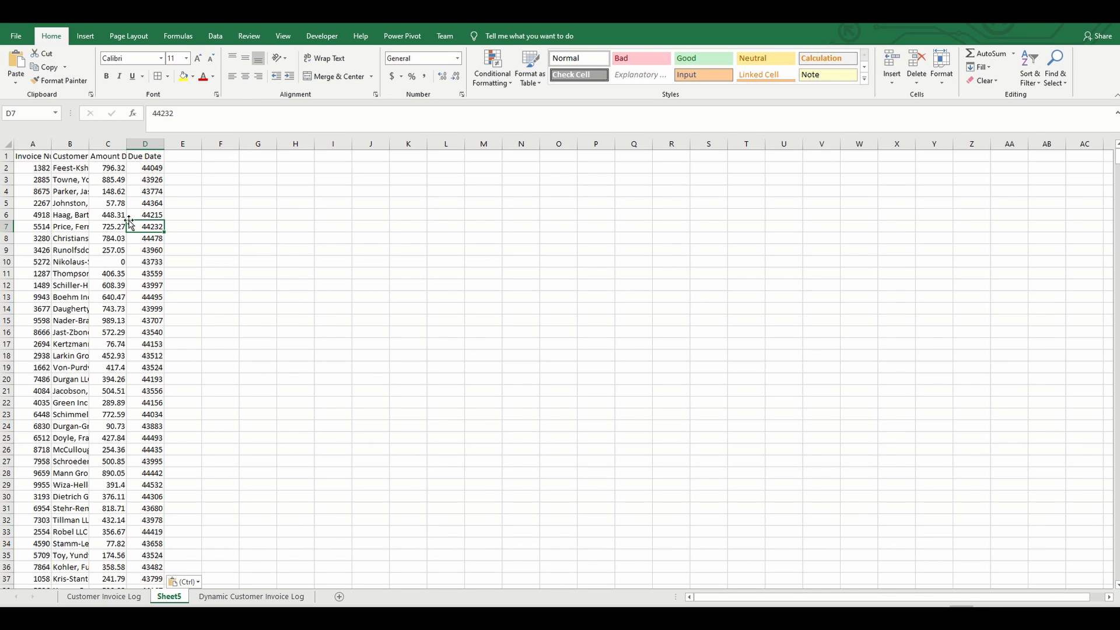
{"action": "left_click", "coordinate": [86, 39]}
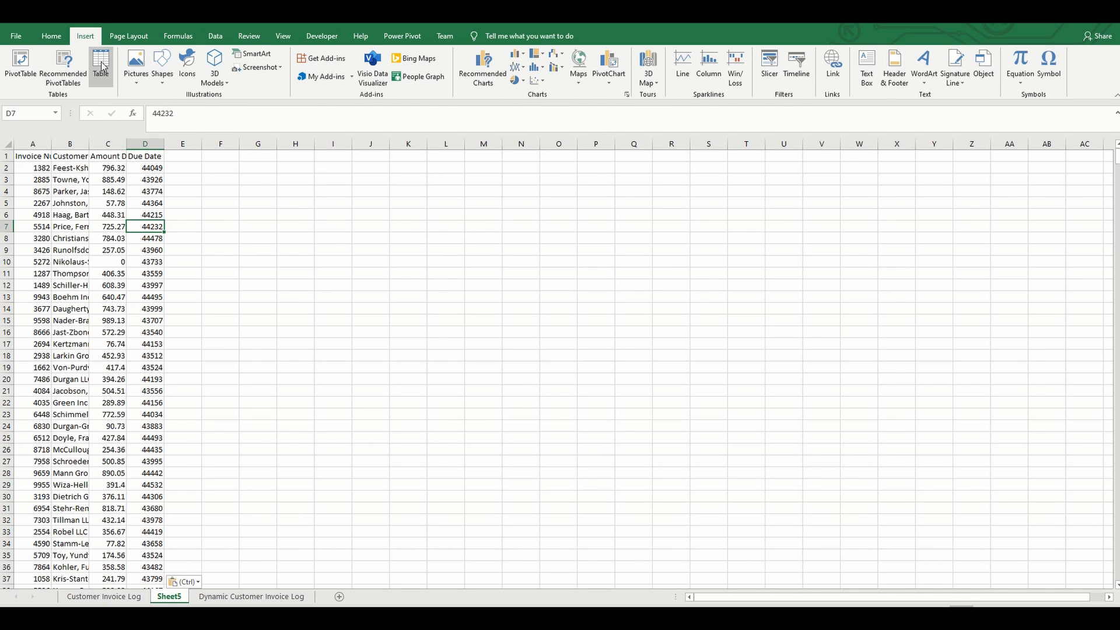
{"action": "left_click", "coordinate": [101, 65]}
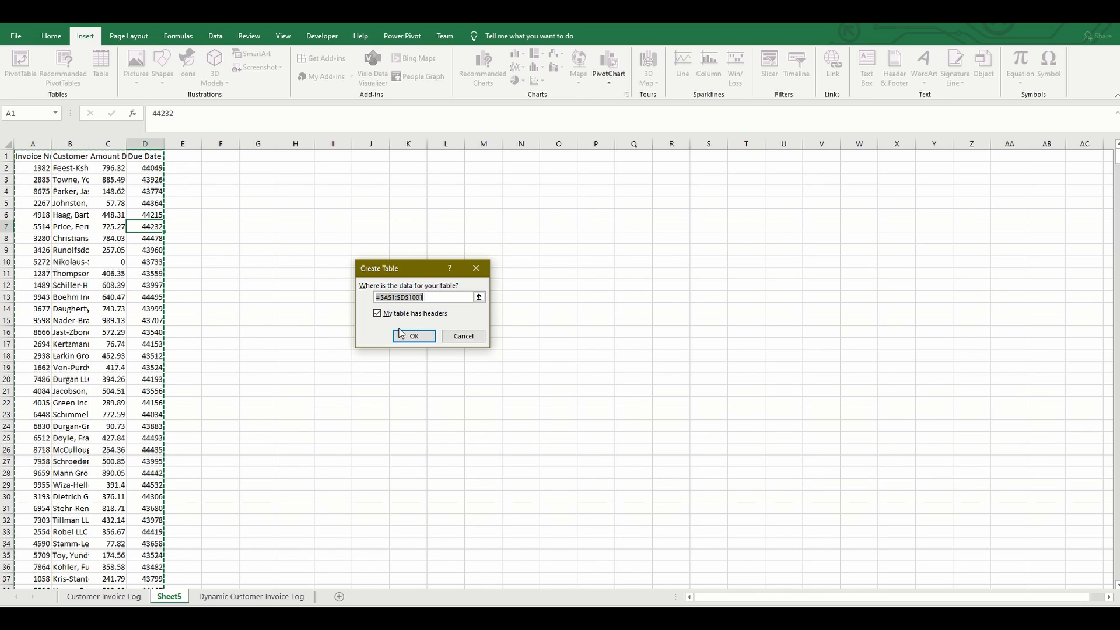
{"action": "left_click", "coordinate": [406, 338]}
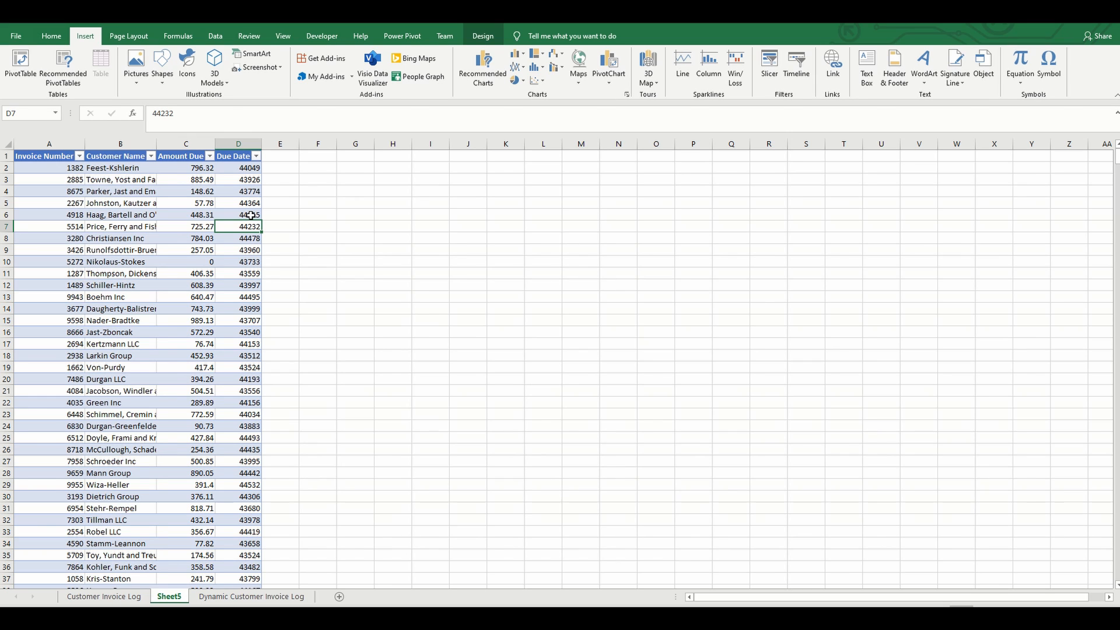
- Format the Due Date column as Short Date and the Amount Due column as dollar Accounting
{"action": "left_click", "coordinate": [229, 150]}
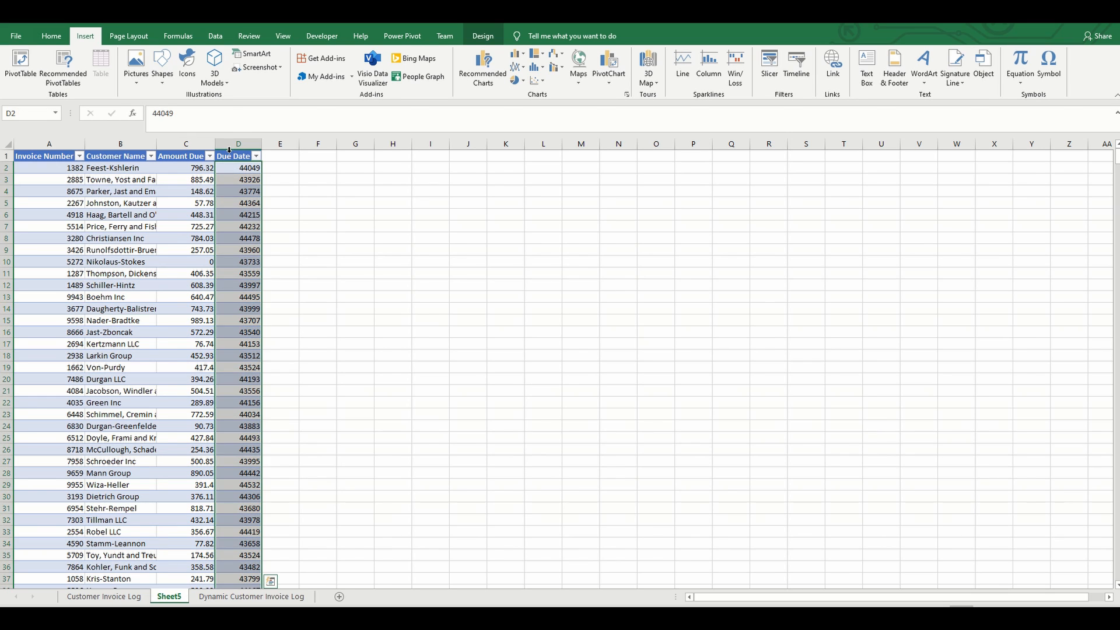
{"action": "left_click", "coordinate": [51, 35]}
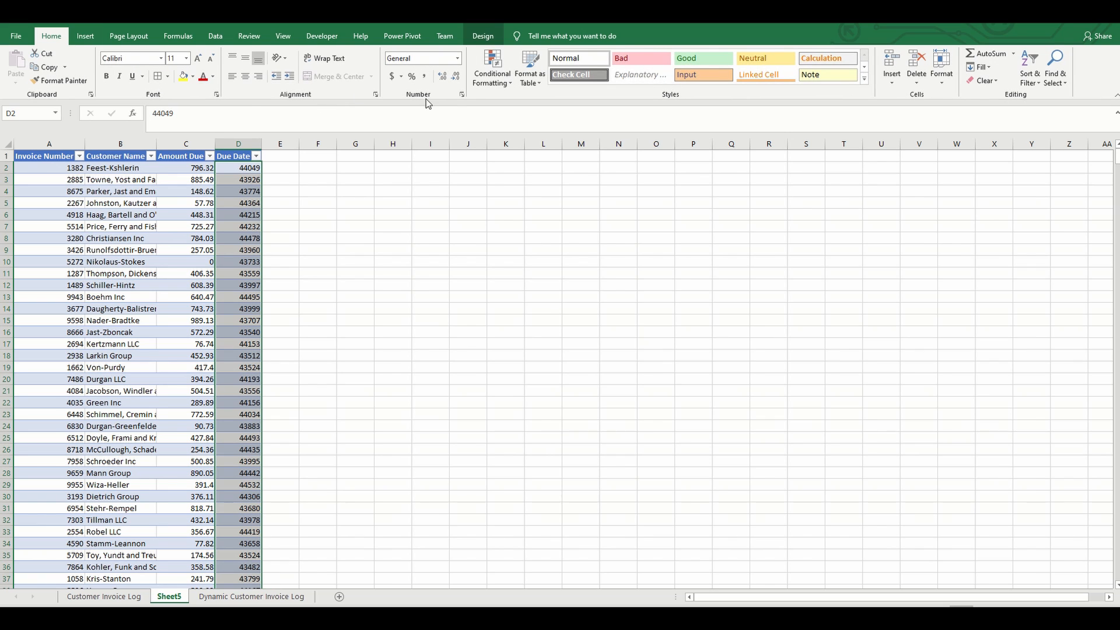
{"action": "left_click", "coordinate": [459, 61]}
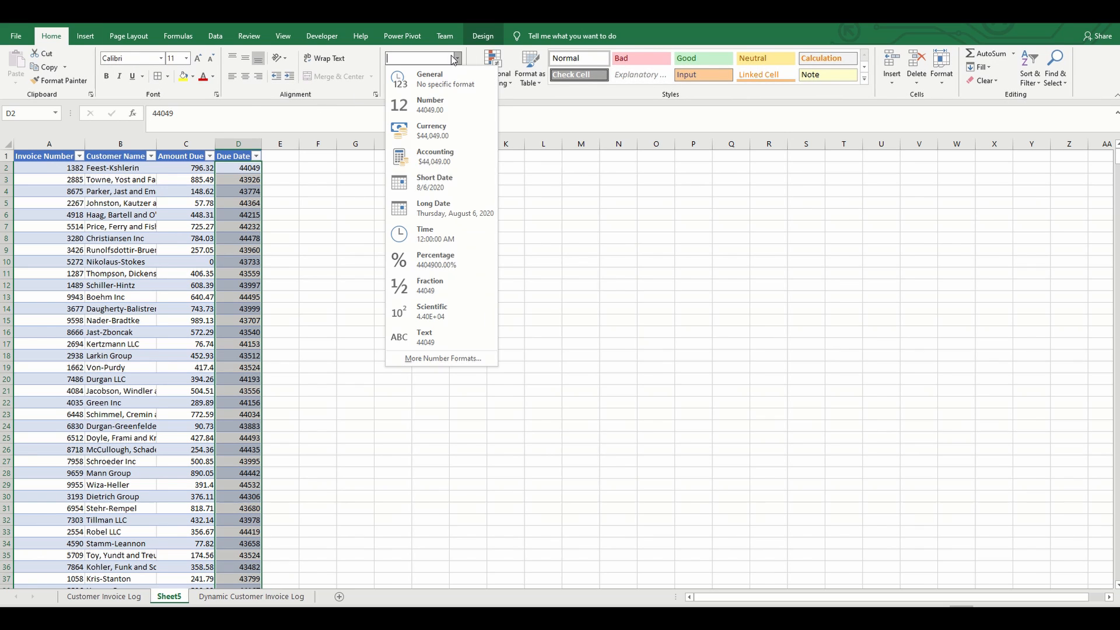
{"action": "left_click", "coordinate": [438, 188]}
{"action": "left_click", "coordinate": [221, 204]}
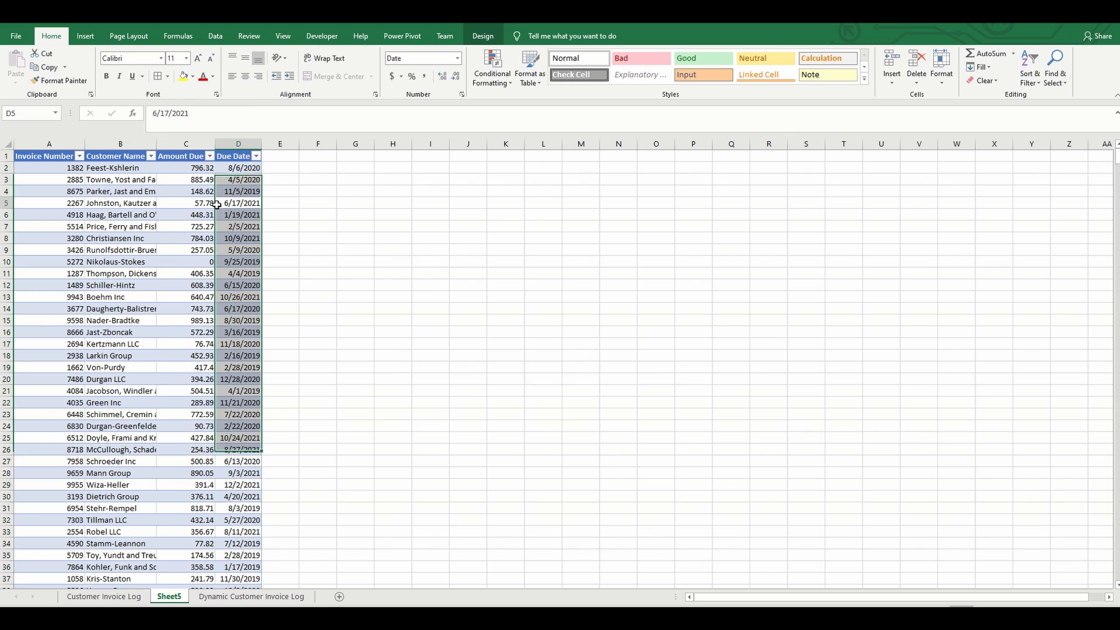
{"action": "left_click", "coordinate": [190, 155]}
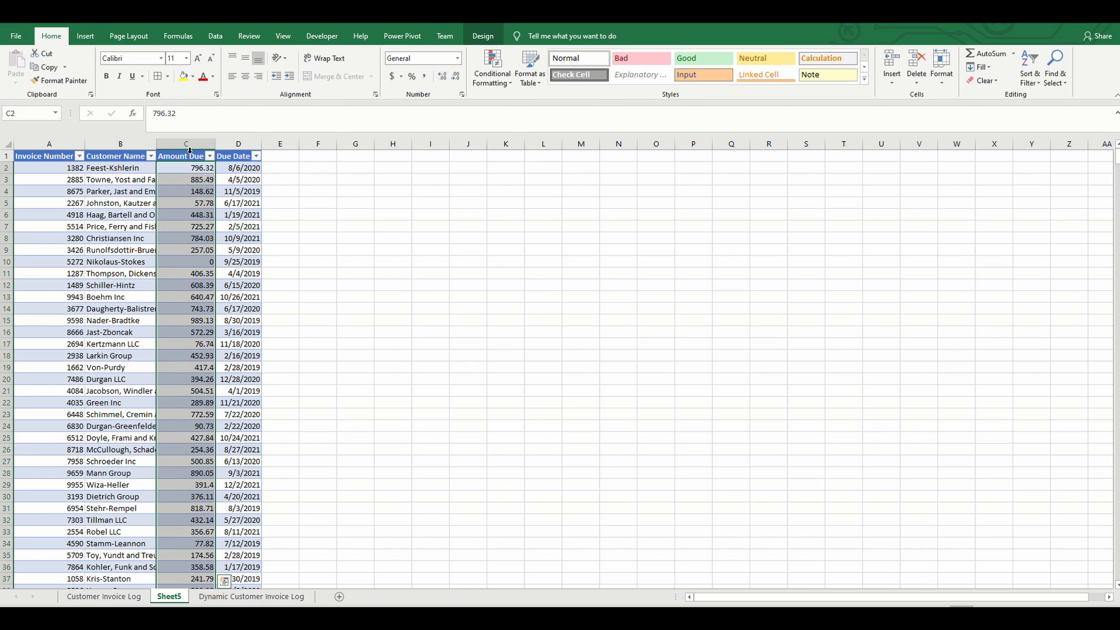
{"action": "left_click", "coordinate": [395, 77]}
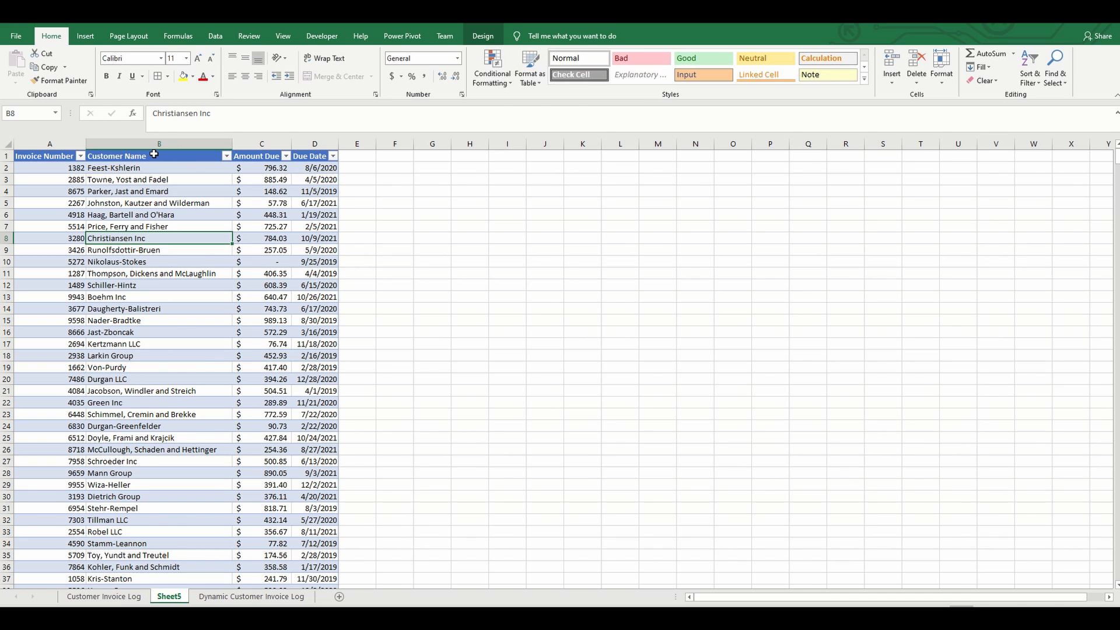
- Add a conditional formatting rule to Customer Name that highlights cells containing "LLC" with Light Red Fill with Dark Red Text
{"action": "left_click", "coordinate": [154, 150]}
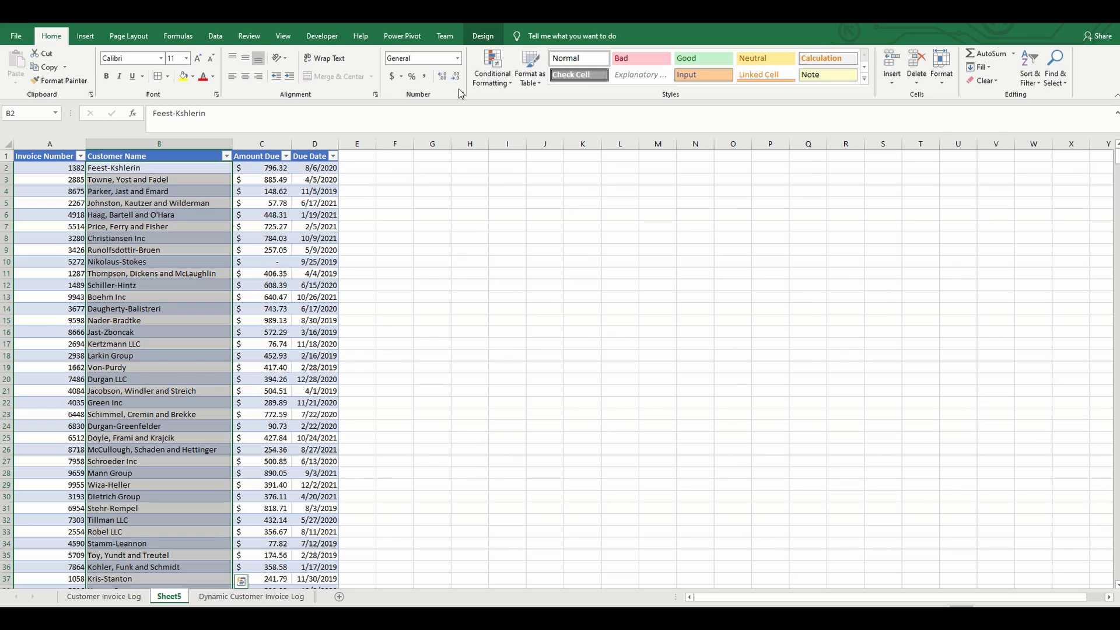
{"action": "left_click", "coordinate": [503, 80]}
{"action": "mouse_move", "coordinate": [545, 104]}
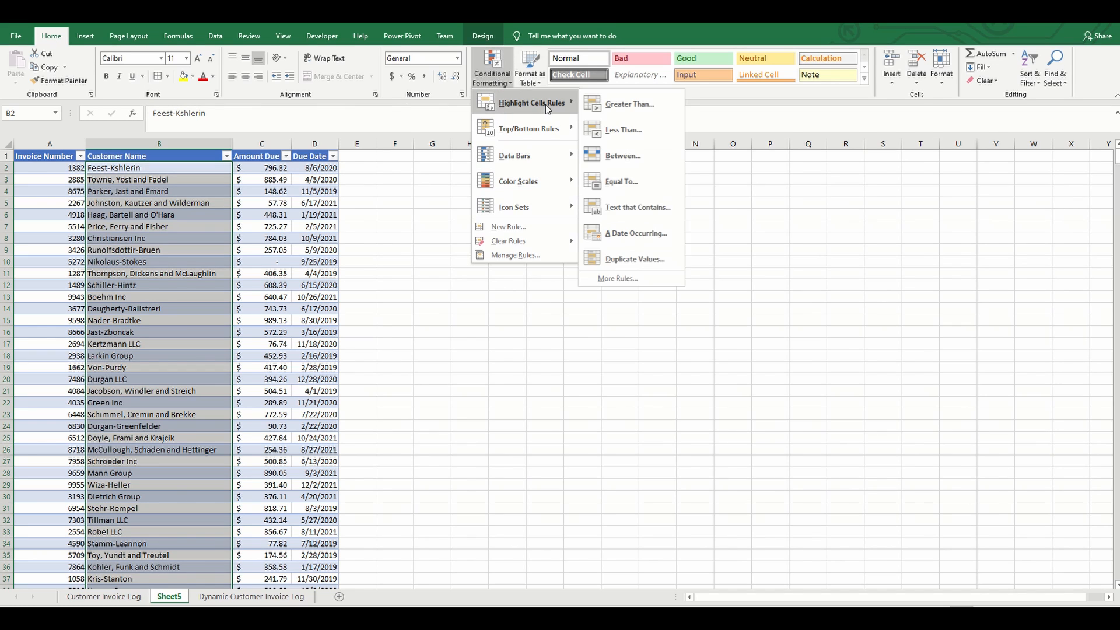
{"action": "left_click", "coordinate": [614, 213]}
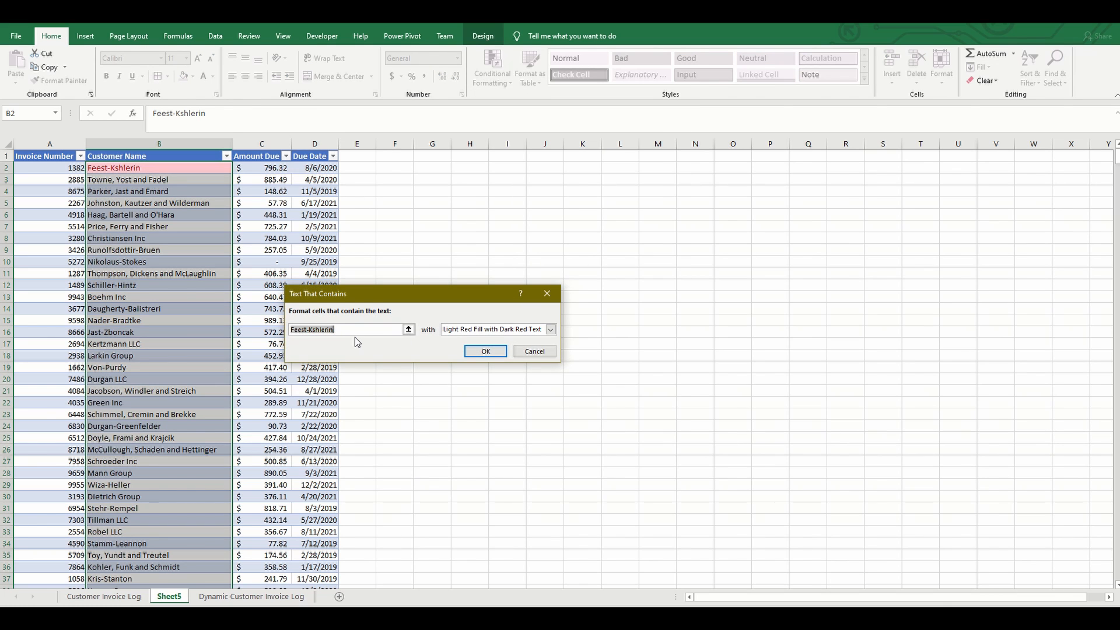
{"action": "type", "text": "LLC"}
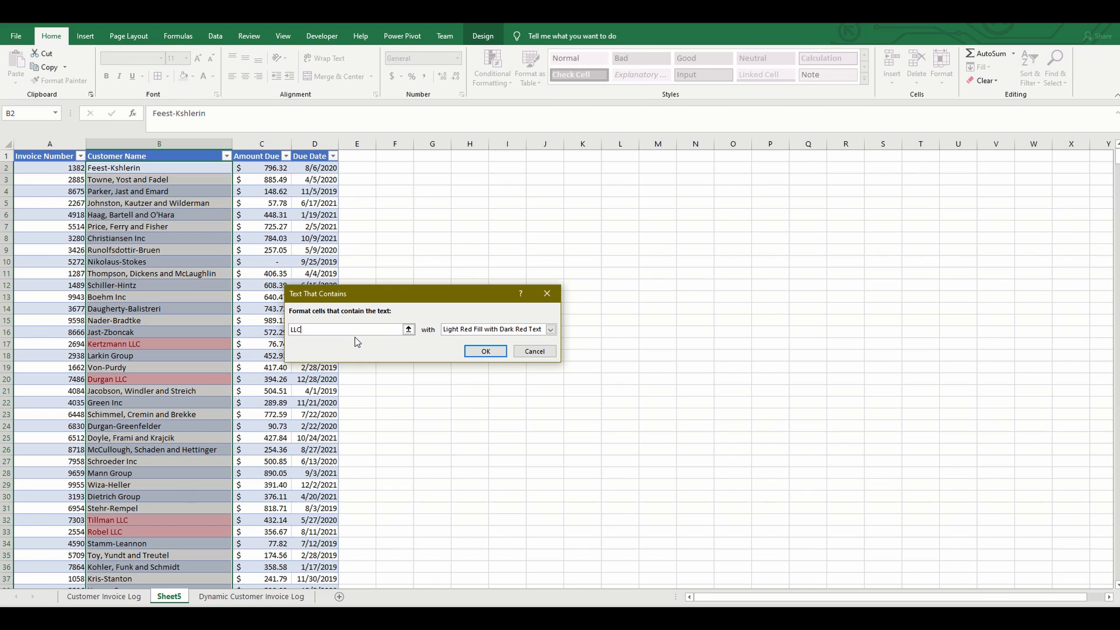
{"action": "left_click", "coordinate": [486, 351]}
{"action": "left_click", "coordinate": [236, 227]}
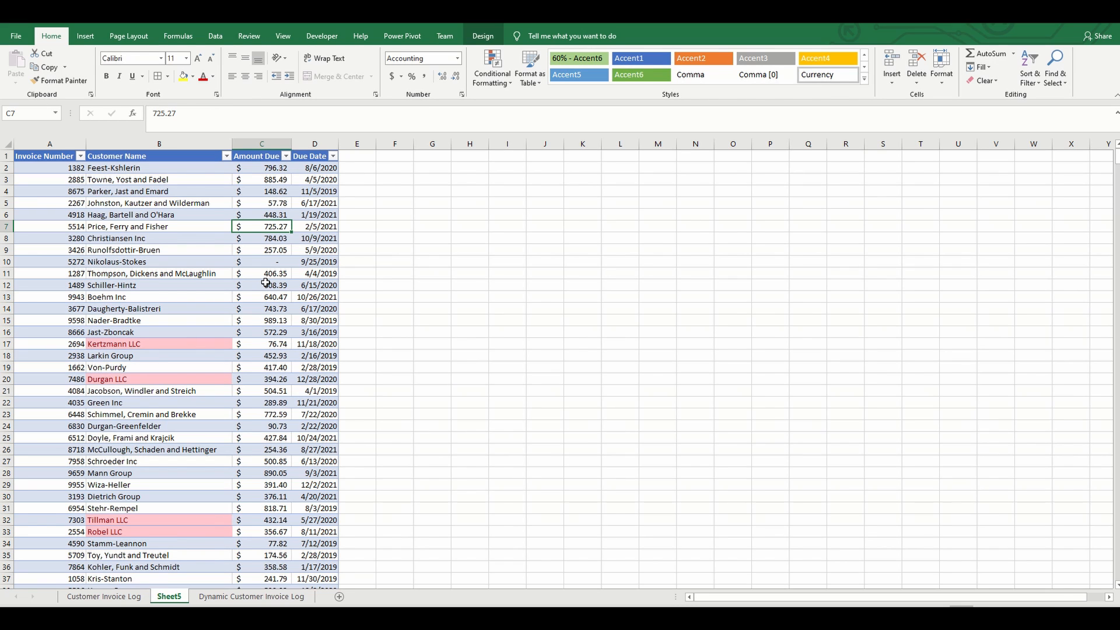
- Highlight Amount Due values greater than 900 using conditional formatting with Light Red Fill with Dark Red Text
{"action": "left_click", "coordinate": [263, 148]}
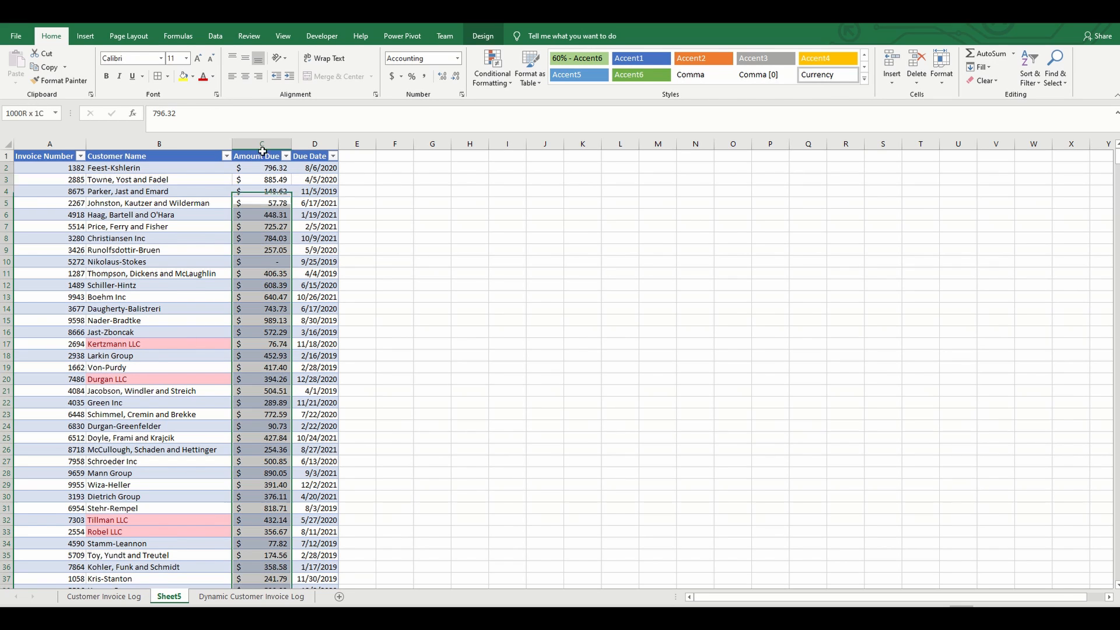
{"action": "left_click", "coordinate": [492, 70]}
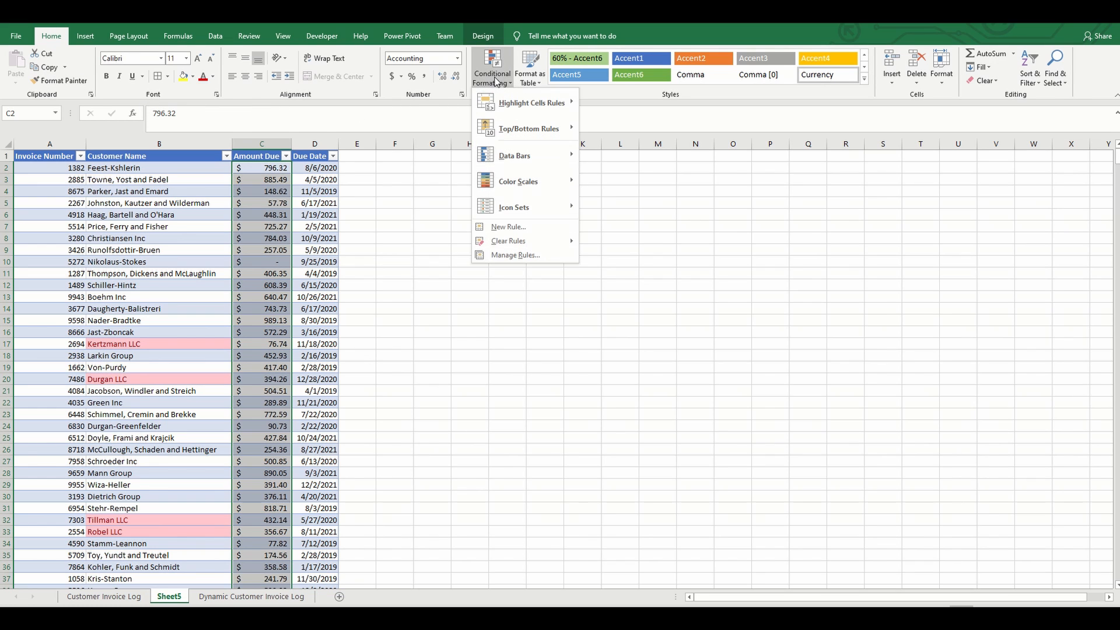
{"action": "mouse_move", "coordinate": [529, 107]}
{"action": "left_click", "coordinate": [611, 105]}
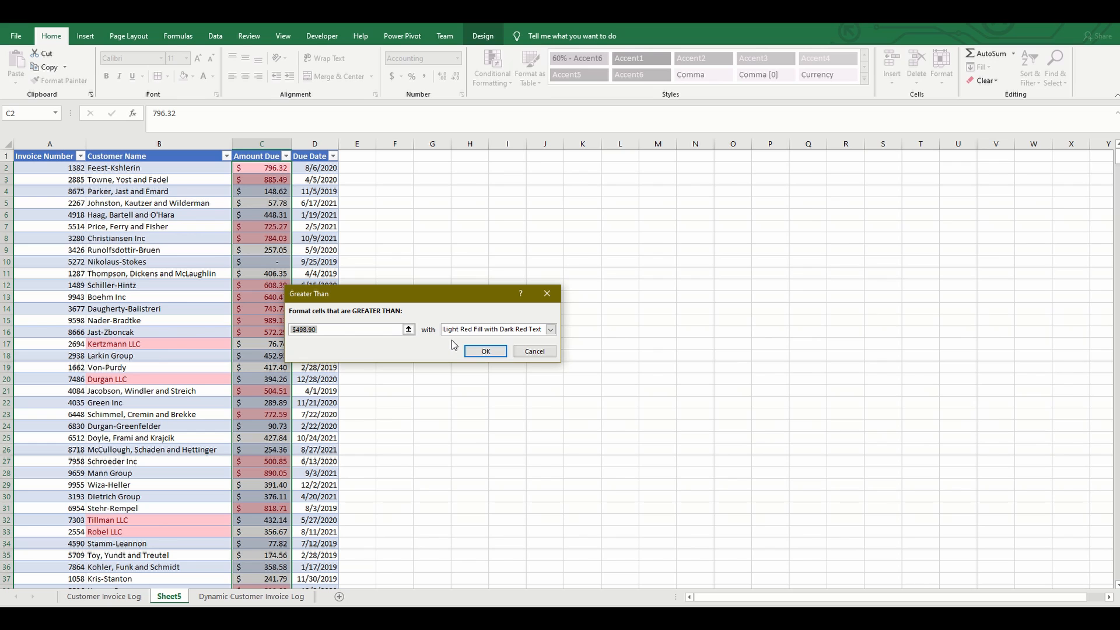
{"action": "type", "text": "900"}
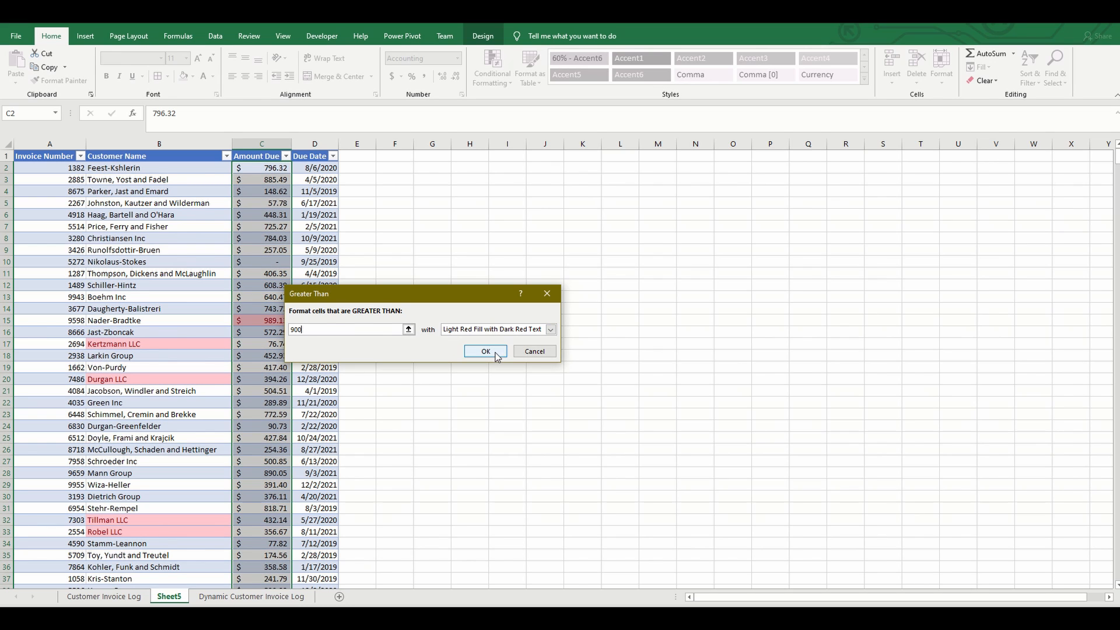
{"action": "left_click", "coordinate": [485, 351]}
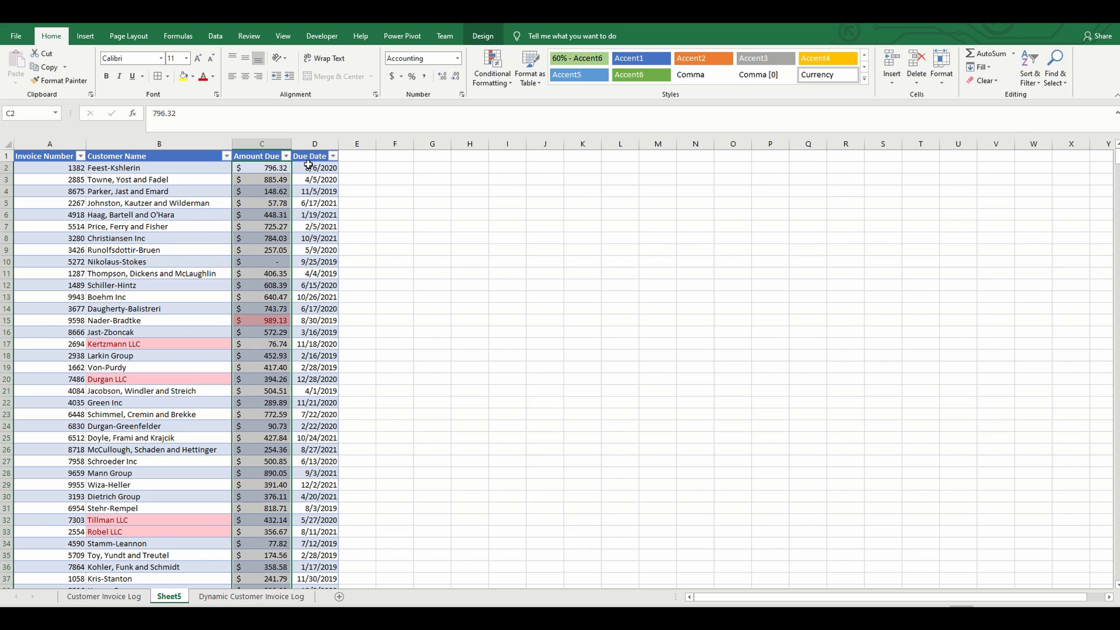
- Add a conditional formatting rule to the Due Date column that highlights dates occurring next month with Light Red Fill with Dark Red Text
{"action": "left_click", "coordinate": [304, 149]}
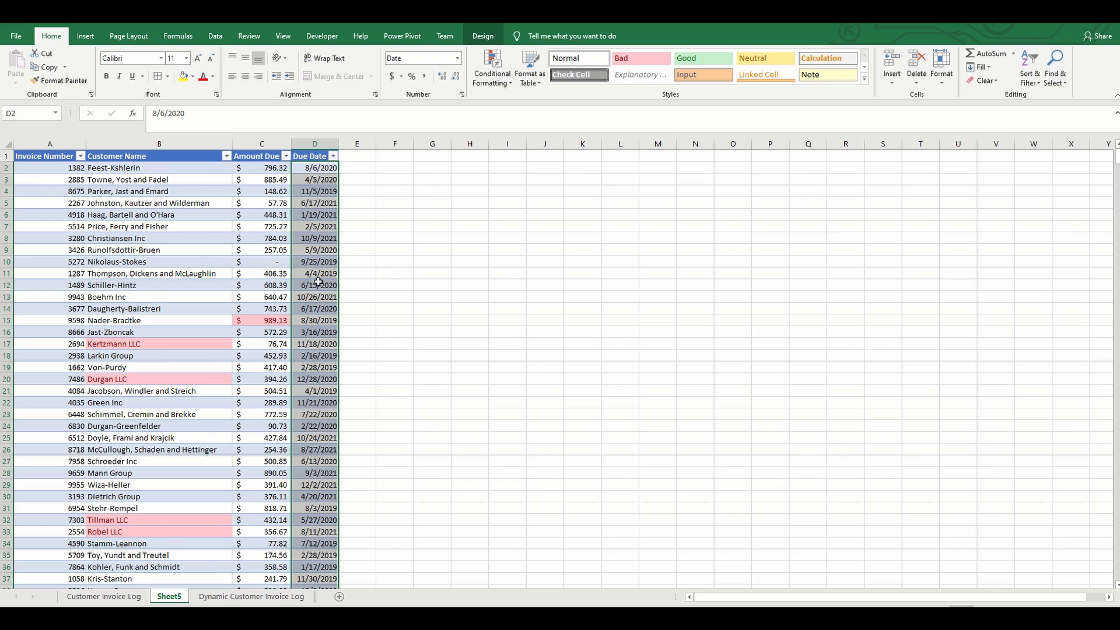
{"action": "left_click", "coordinate": [493, 73]}
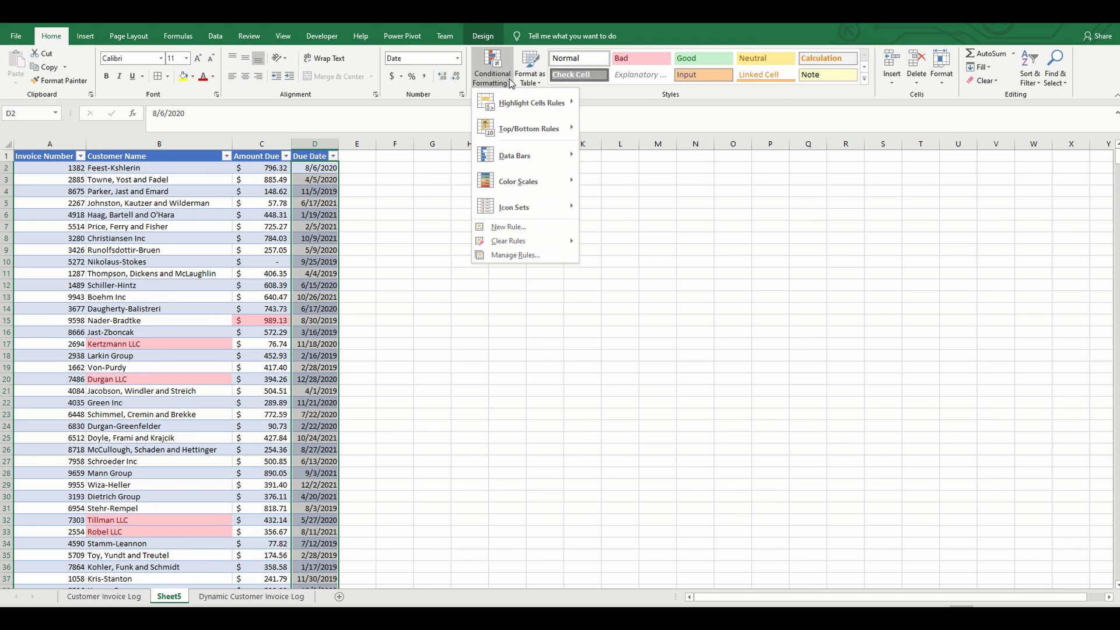
{"action": "mouse_move", "coordinate": [519, 110]}
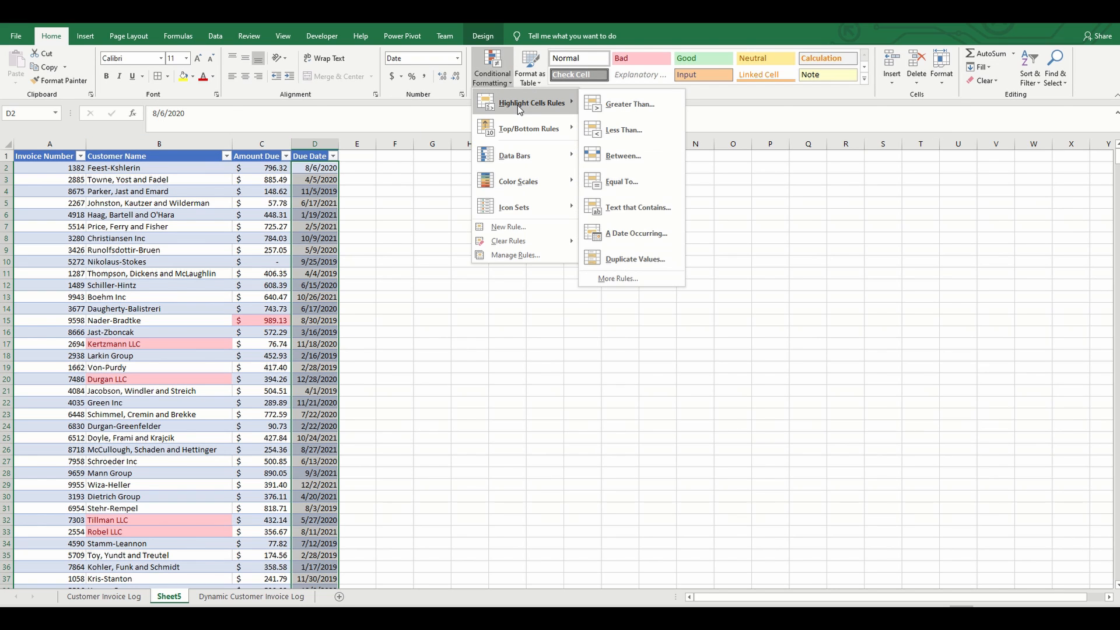
{"action": "left_click", "coordinate": [607, 240]}
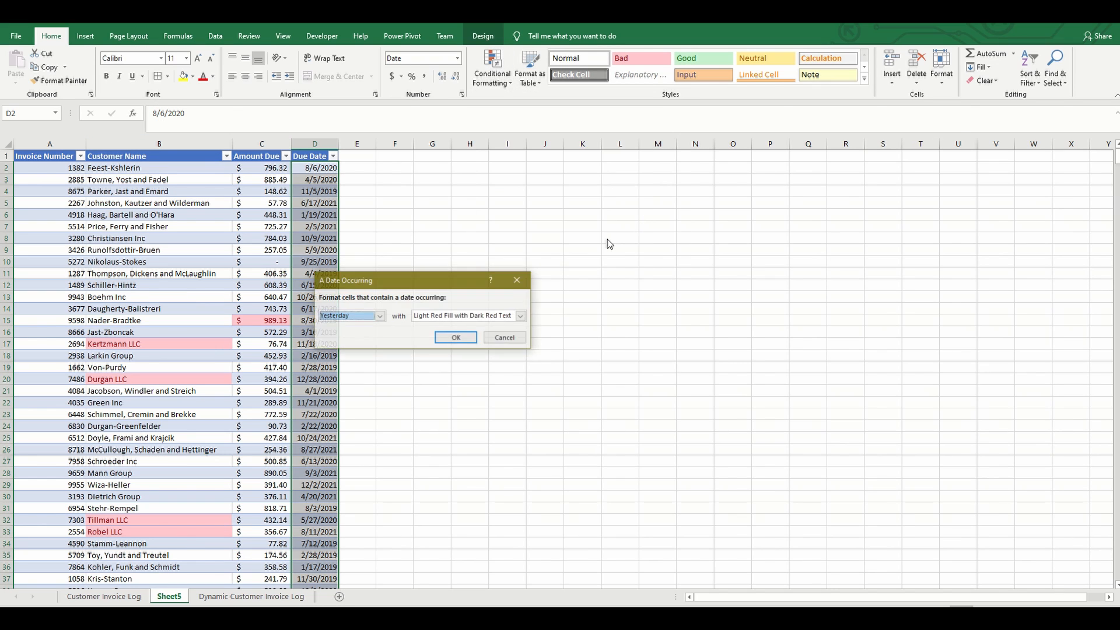
{"action": "left_click", "coordinate": [379, 316]}
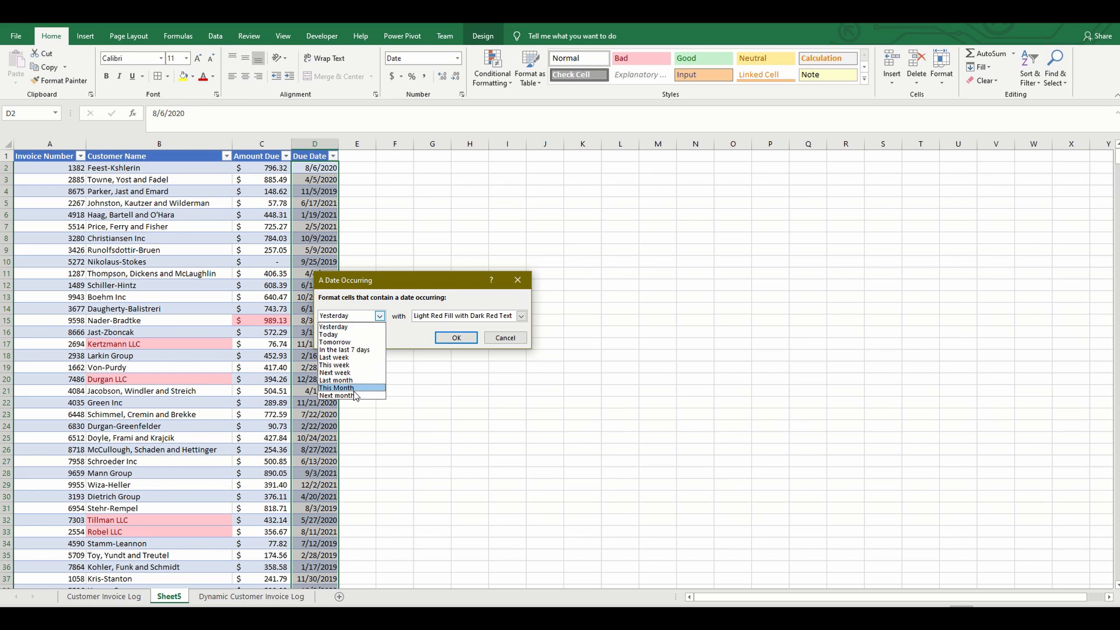
{"action": "left_click", "coordinate": [353, 396]}
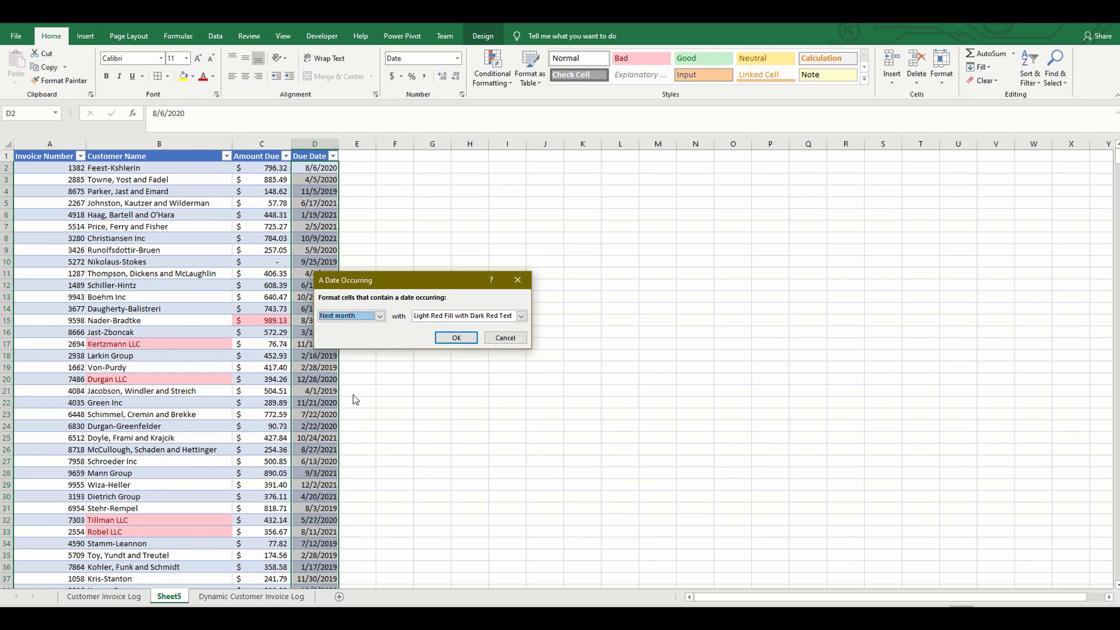
{"action": "left_click", "coordinate": [458, 338]}
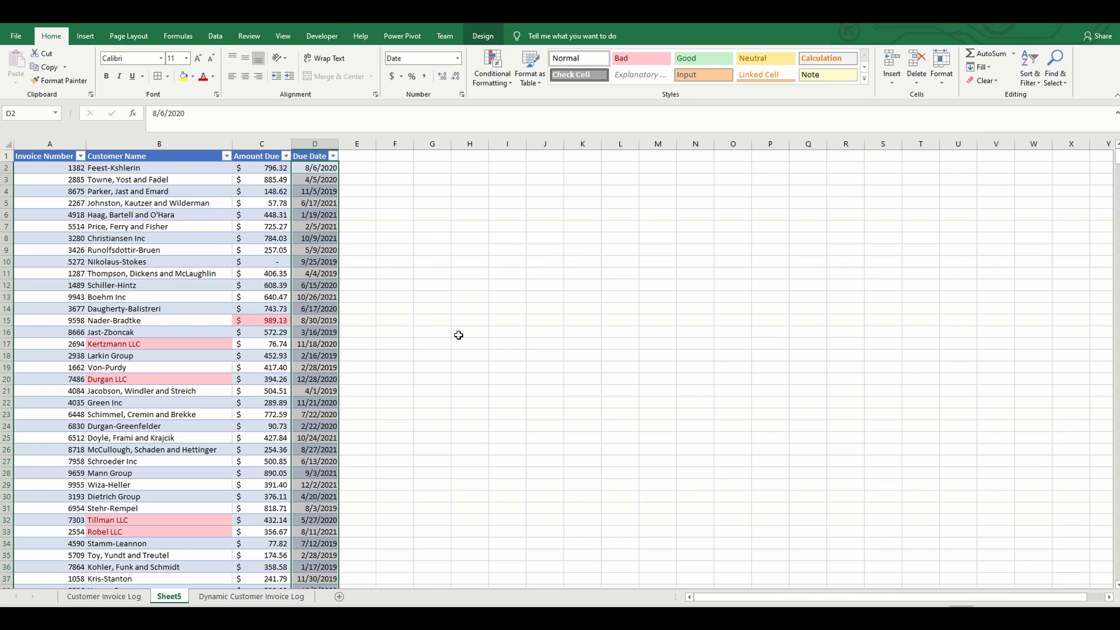
{"action": "left_click", "coordinate": [298, 266]}
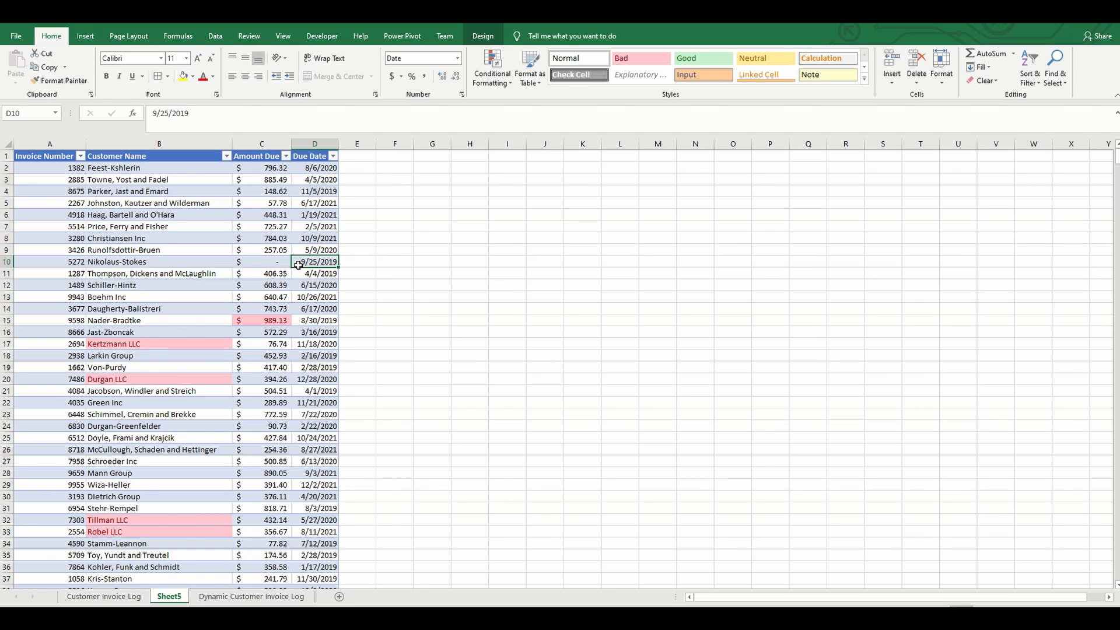
- Look down the table's rows to review the highlighted customer names, amounts and due dates
{"action": "left_click", "coordinate": [309, 368]}
{"action": "scroll", "coordinate": [264, 467], "scroll_direction": "down", "scroll_amount": 10}
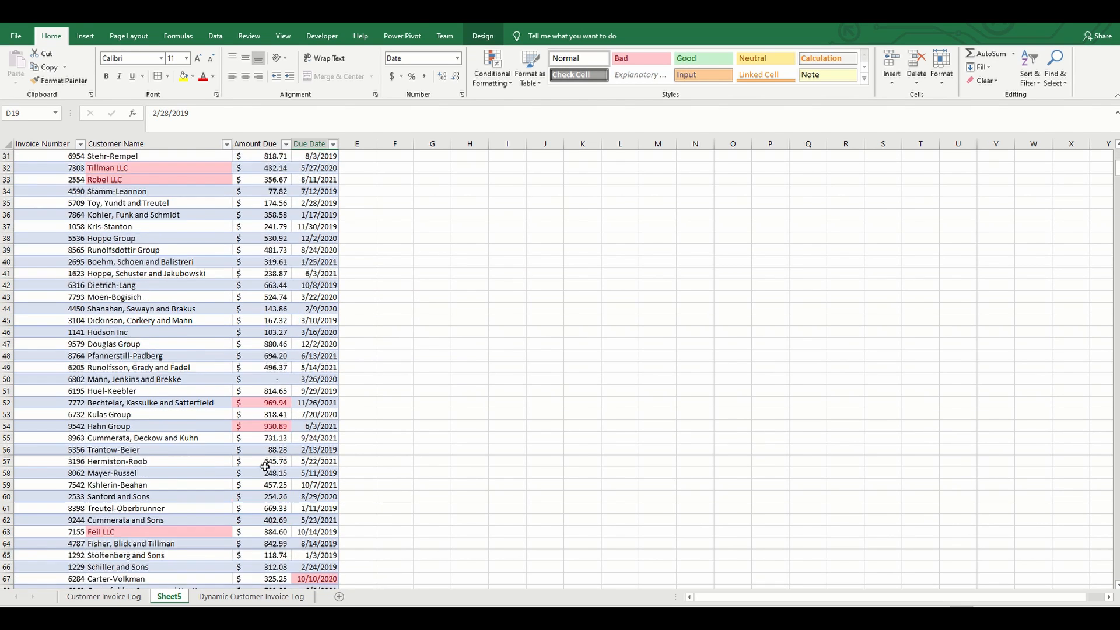
{"action": "scroll", "coordinate": [265, 468], "scroll_direction": "down", "scroll_amount": 4}
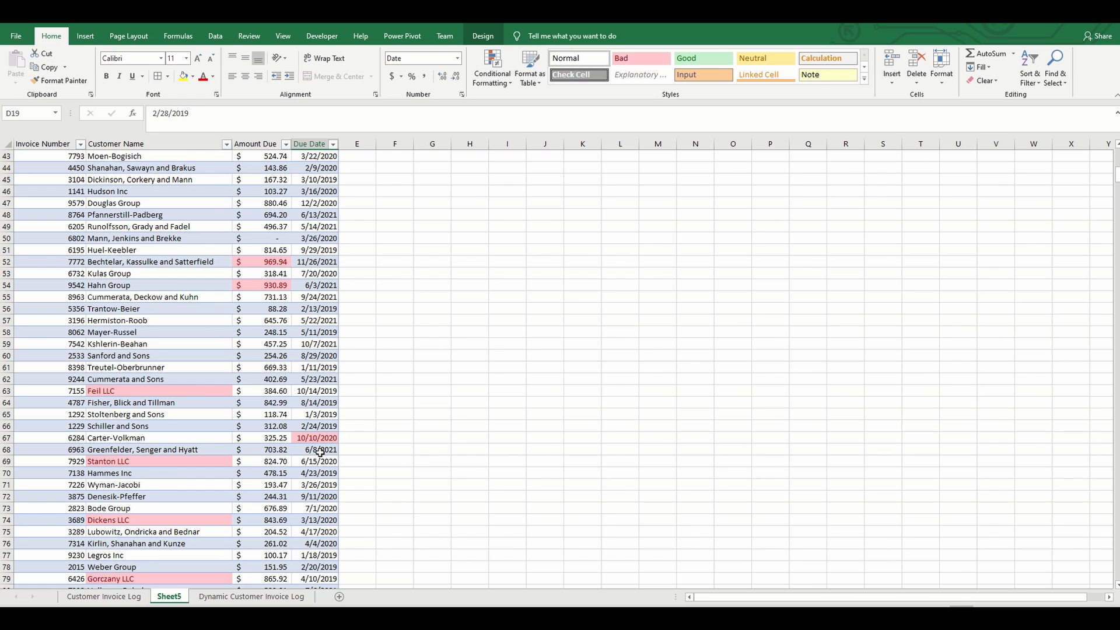
{"action": "scroll", "coordinate": [318, 453], "scroll_direction": "down", "scroll_amount": 4}
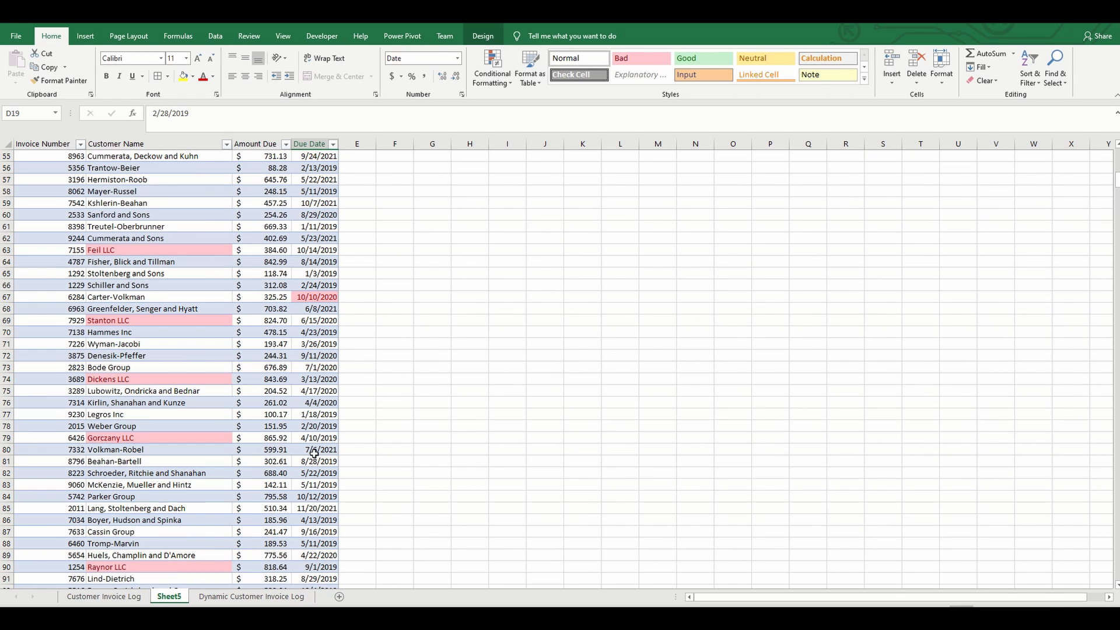
- Copy the whole range A1:D1005, including the highlight criteria rows, from the Dynamic Customer Invoice Log sheet
{"action": "left_click", "coordinate": [253, 598]}
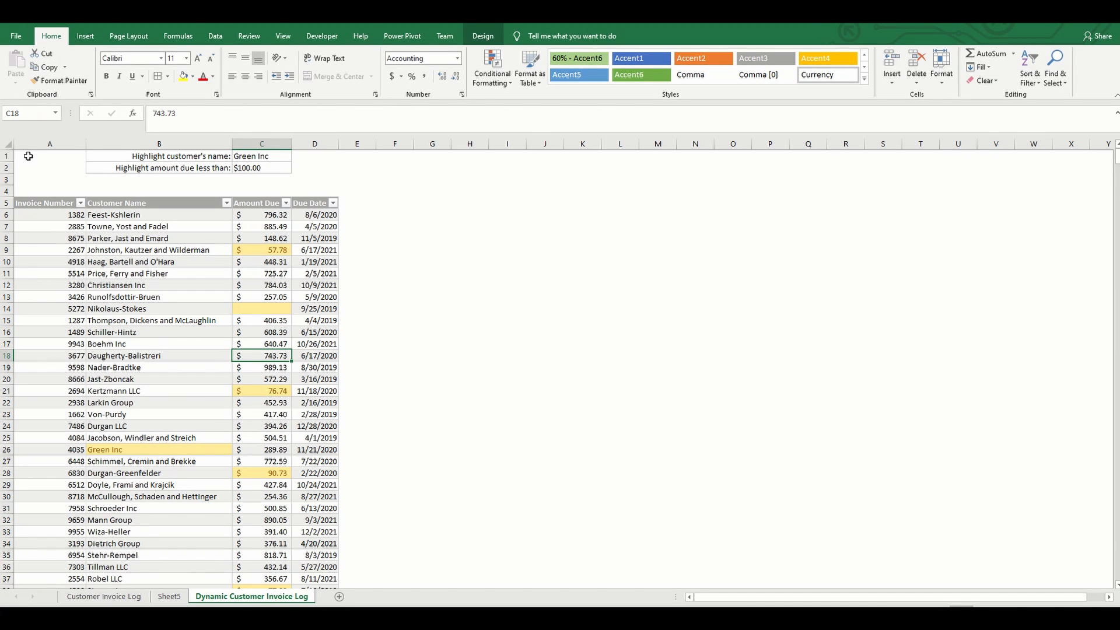
{"action": "left_click_drag", "start_coordinate": [28, 156], "coordinate": [311, 152]}
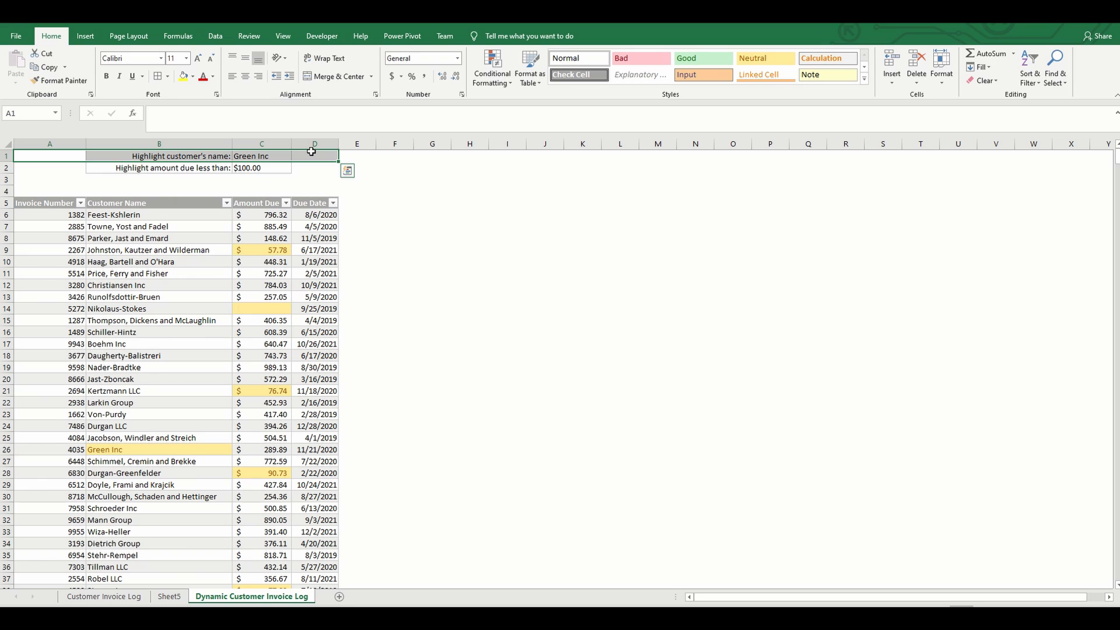
{"action": "key", "text": "shift+Down"}
{"action": "key", "text": "shift+Down"}
{"action": "key", "text": "shift+Down"}
{"action": "key", "text": "shift+Down"}
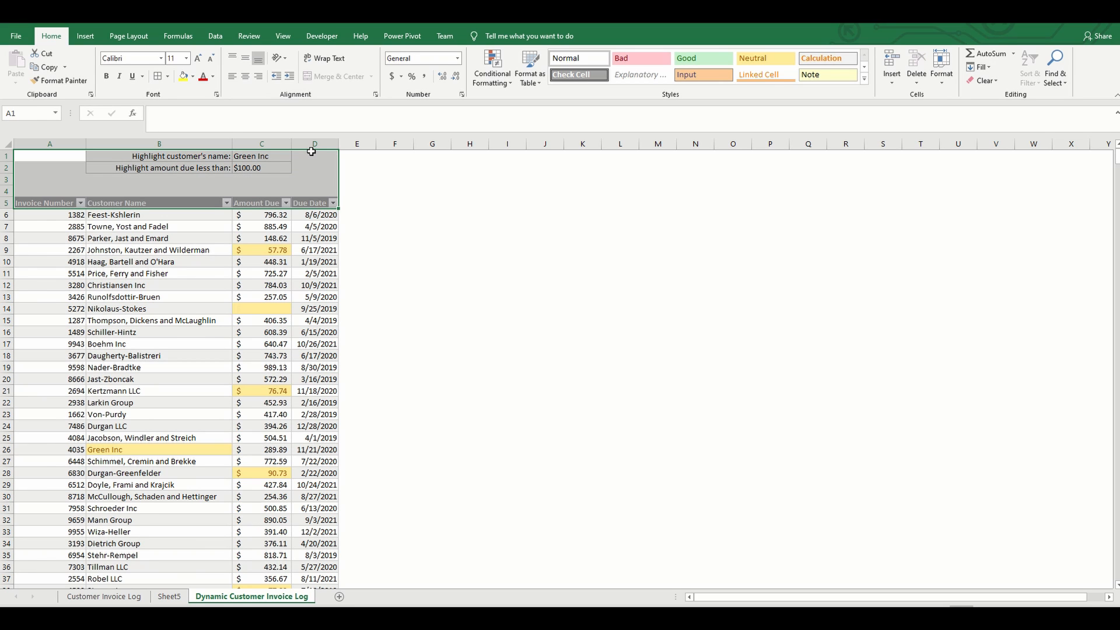
{"action": "key", "text": "ctrl+shift+Down"}
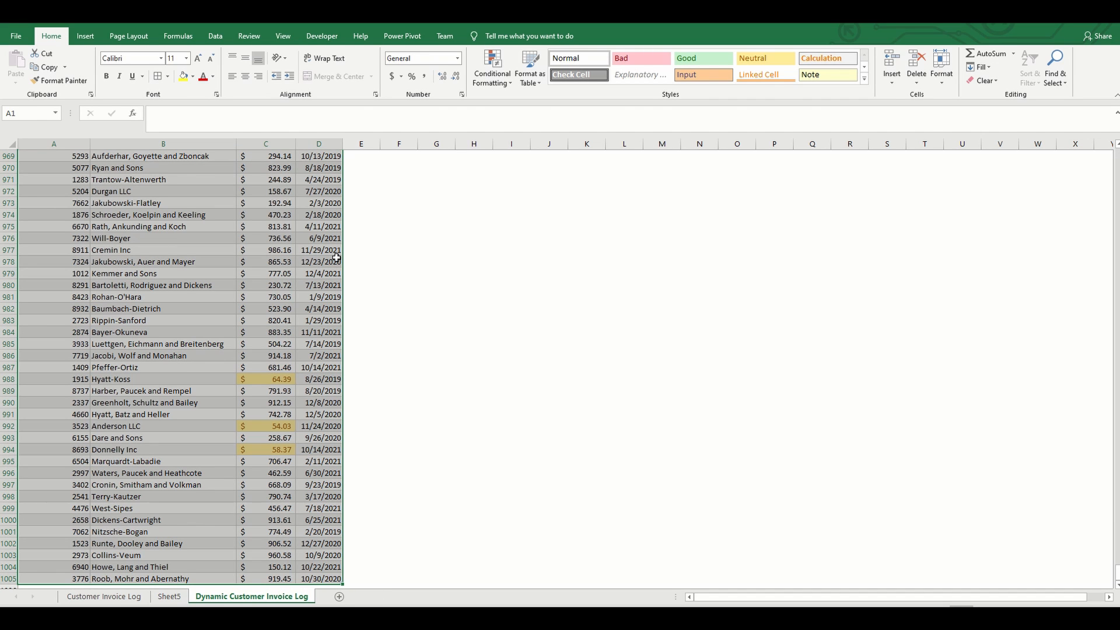
{"action": "key", "text": "ctrl+c"}
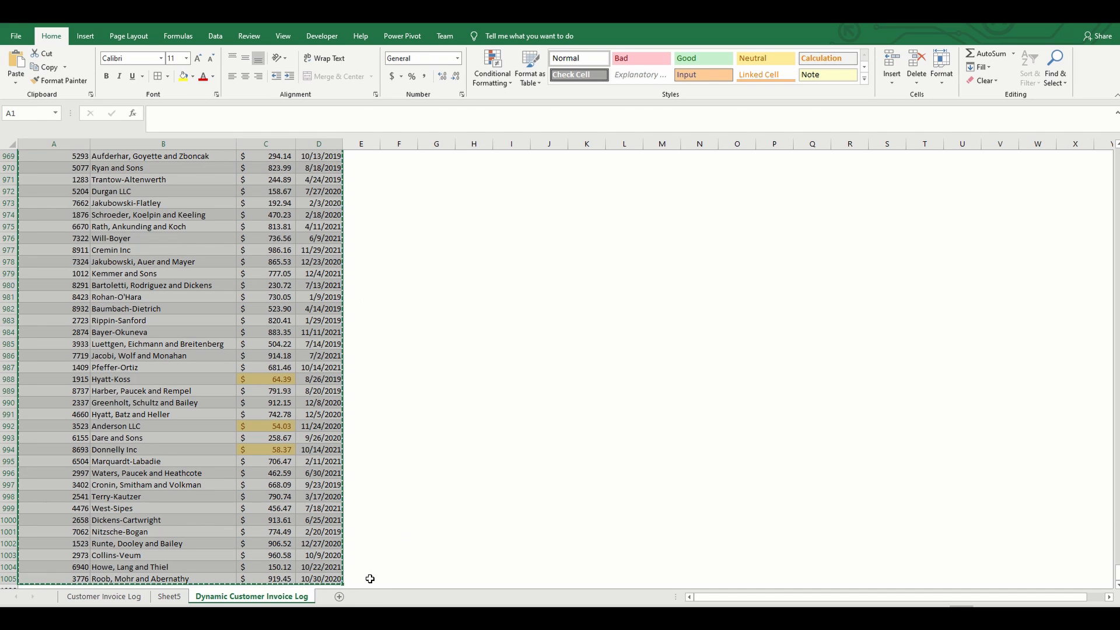
- Paste the copied data as values at A1 of a new sheet and auto-fit the column widths
{"action": "left_click", "coordinate": [339, 597]}
{"action": "right_click", "coordinate": [41, 159]}
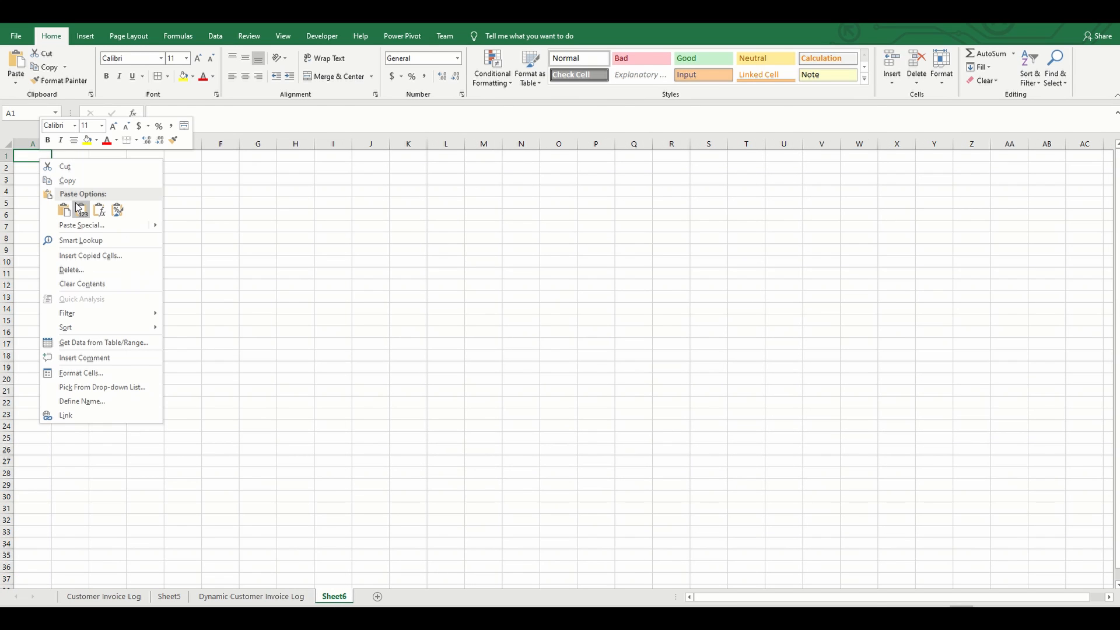
{"action": "left_click", "coordinate": [81, 211]}
{"action": "left_click", "coordinate": [118, 272]}
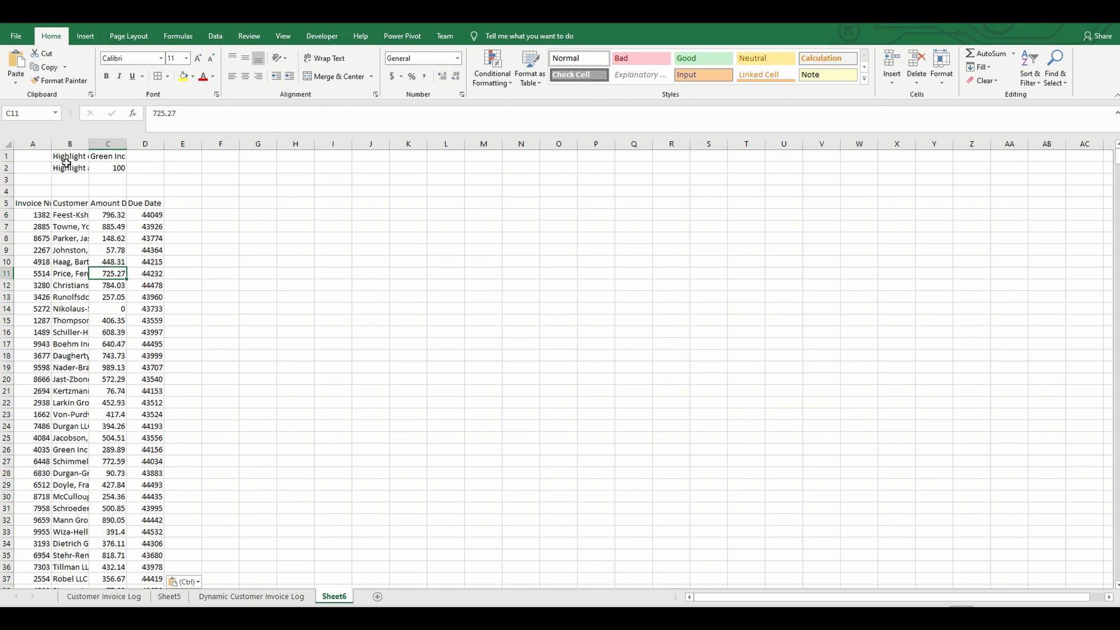
{"action": "left_click_drag", "start_coordinate": [42, 144], "coordinate": [129, 141]}
{"action": "double_click", "coordinate": [128, 142]}
{"action": "left_click", "coordinate": [245, 272]}
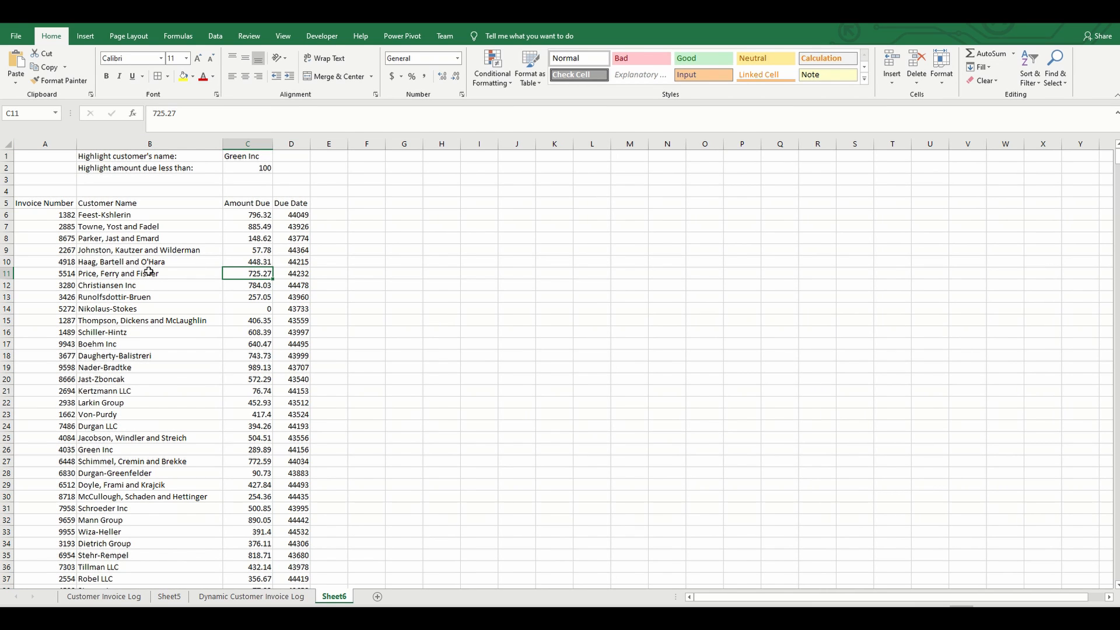
- Convert the invoice data in A5:D1005 into a table with headers
{"action": "left_click", "coordinate": [149, 272]}
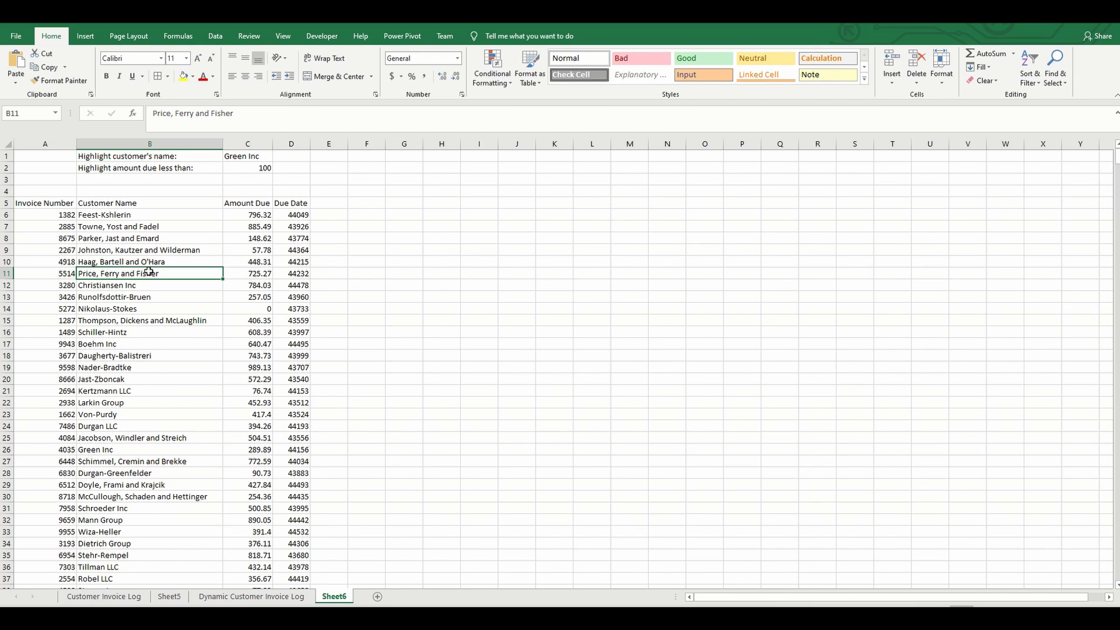
{"action": "left_click", "coordinate": [83, 38]}
{"action": "left_click", "coordinate": [98, 76]}
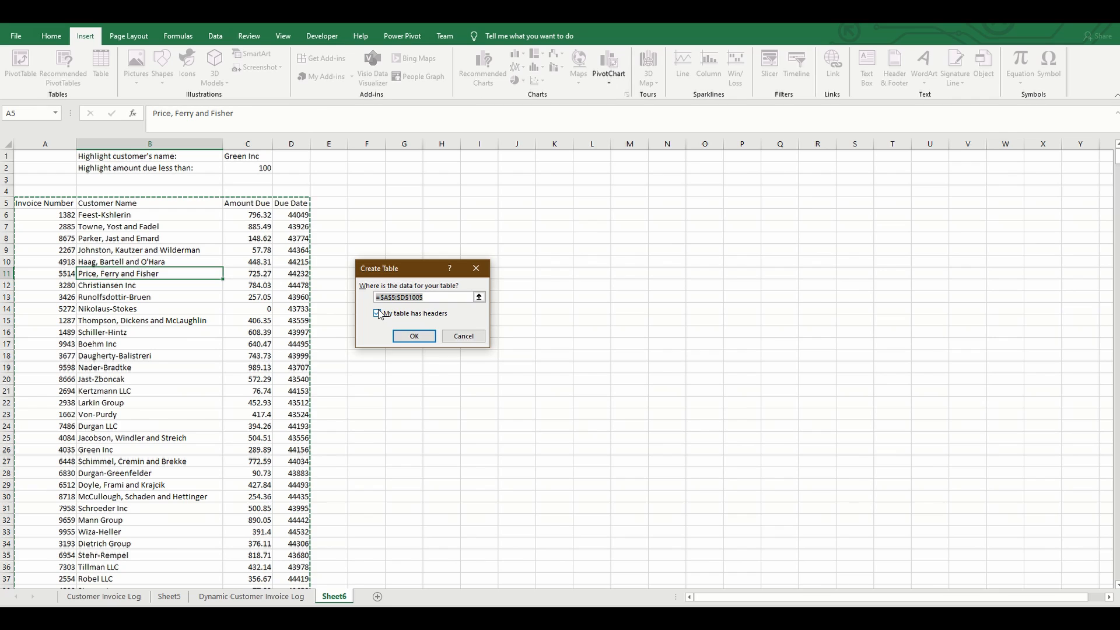
{"action": "left_click", "coordinate": [415, 336]}
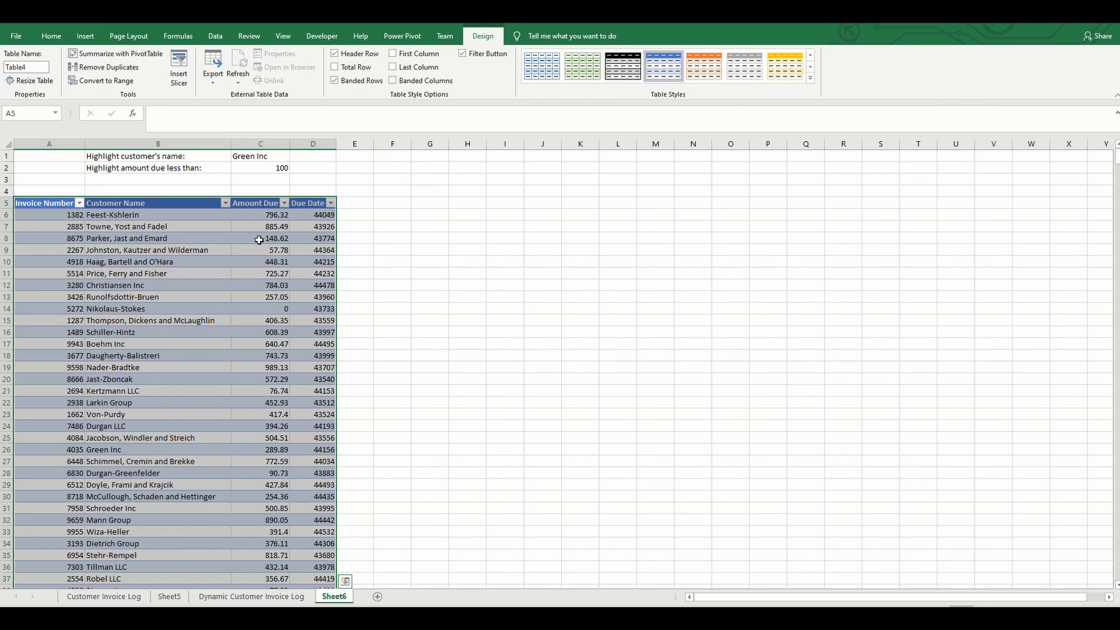
{"action": "left_click", "coordinate": [273, 251]}
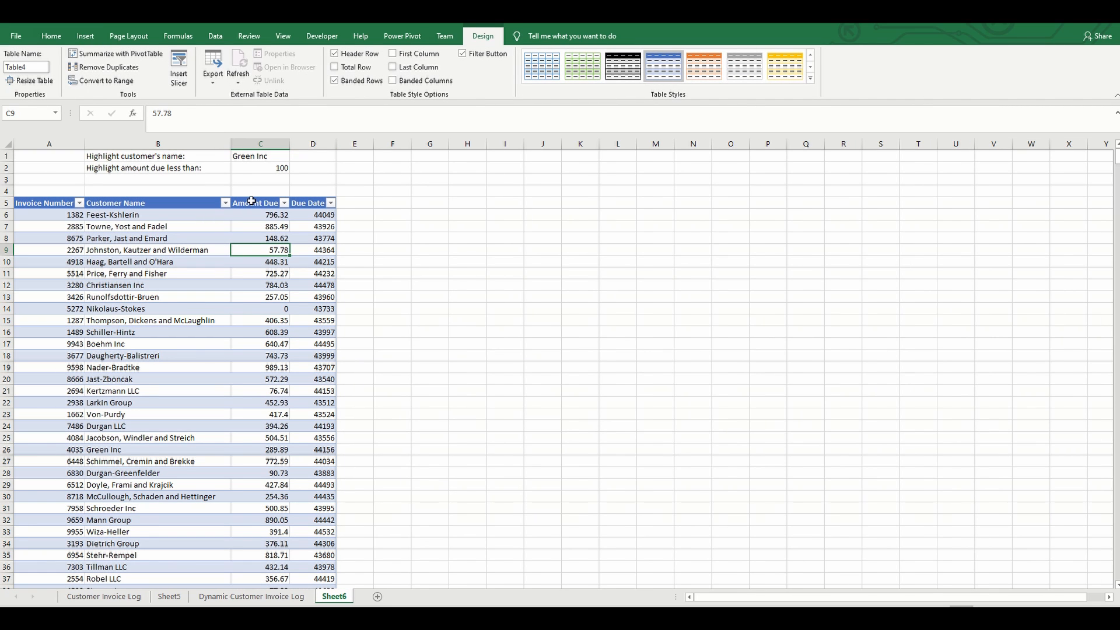
- Format the new table's Amount Due column as dollar Accounting and its Due Date column as Short Date
{"action": "left_click", "coordinate": [252, 197]}
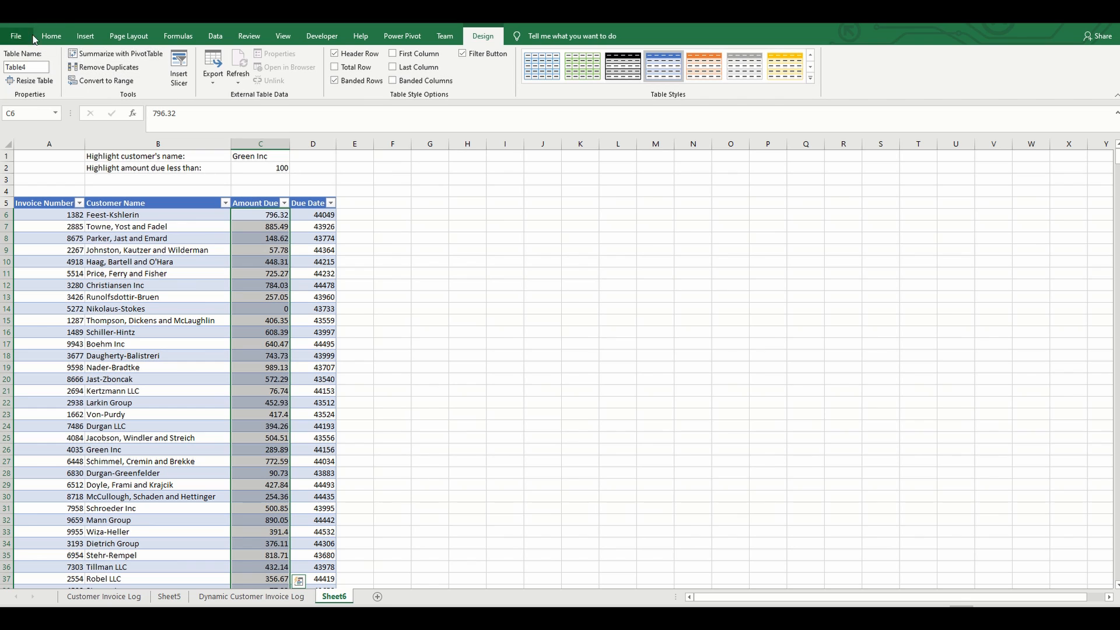
{"action": "left_click", "coordinate": [52, 35]}
{"action": "left_click", "coordinate": [393, 76]}
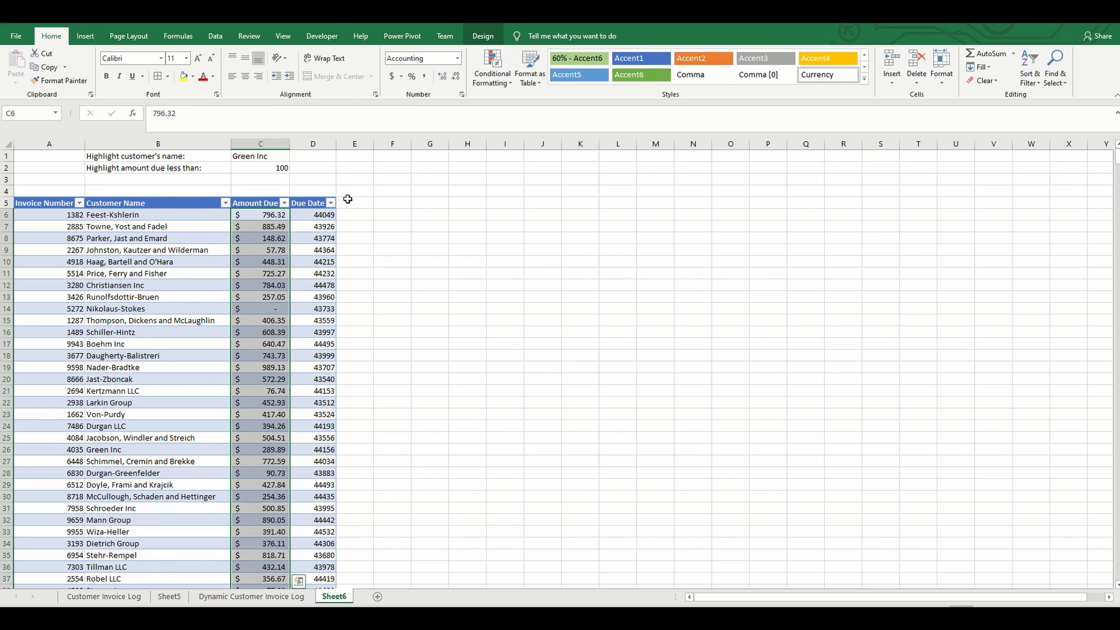
{"action": "left_click", "coordinate": [303, 196]}
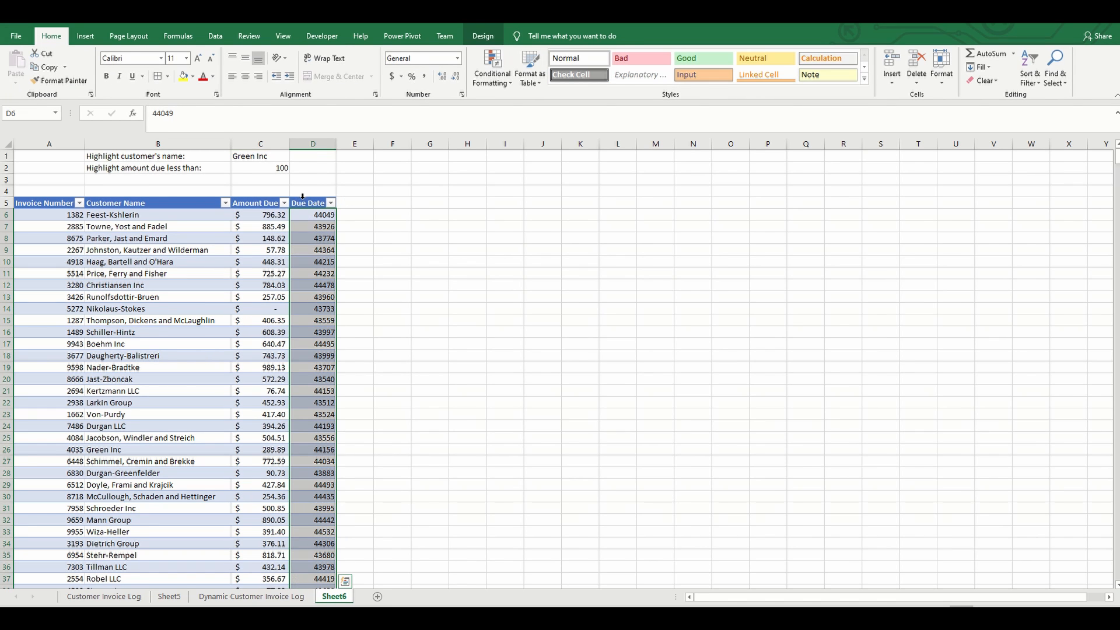
{"action": "left_click", "coordinate": [458, 58]}
{"action": "left_click", "coordinate": [439, 179]}
{"action": "left_click", "coordinate": [158, 274]}
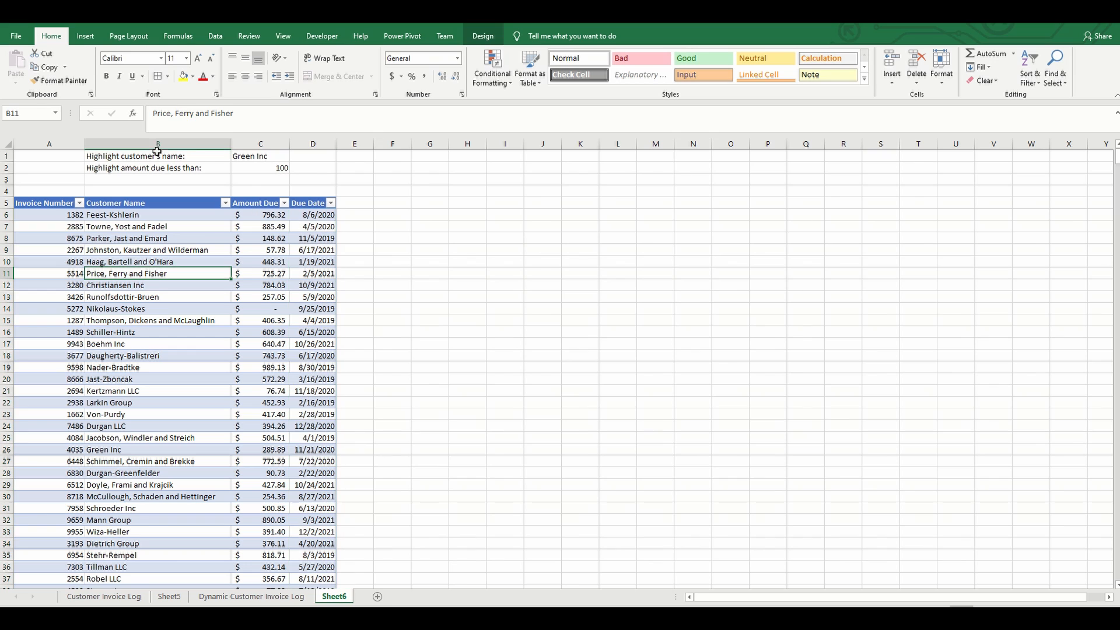
- Add a Text That Contains rule to Customer Name referencing =$C$1, using Light Red Fill with Dark Red Text
{"action": "left_click", "coordinate": [256, 158]}
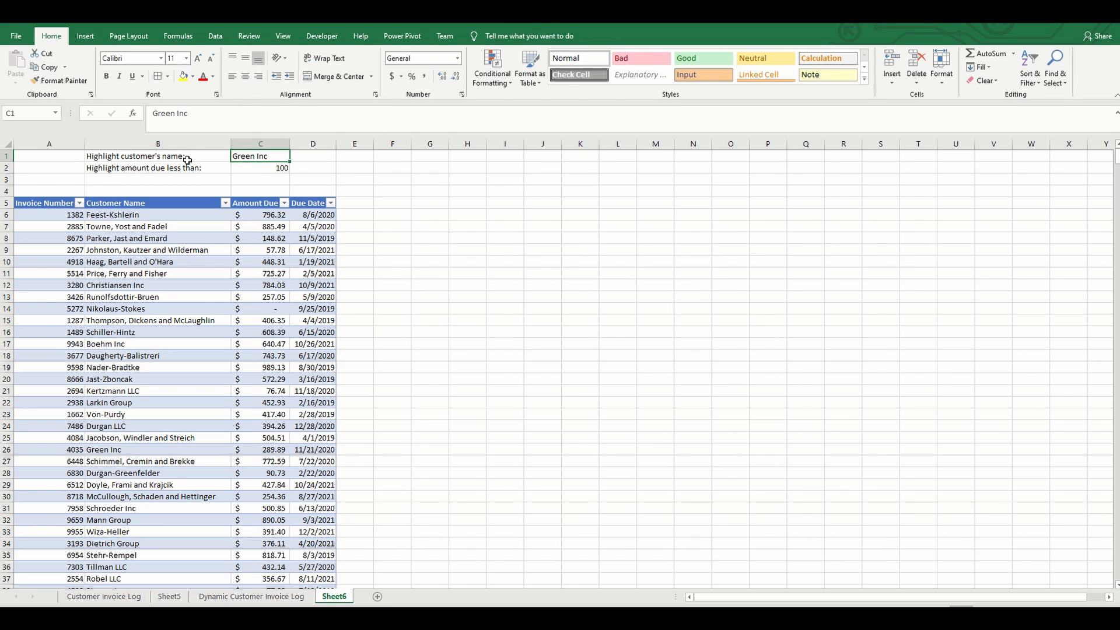
{"action": "left_click", "coordinate": [253, 167]}
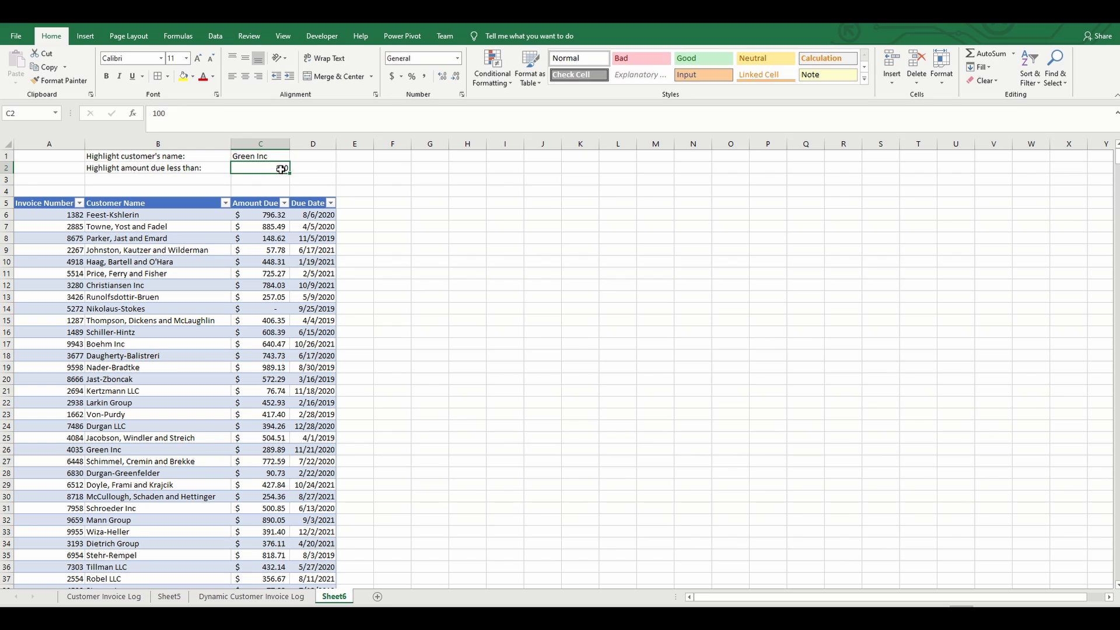
{"action": "left_click", "coordinate": [182, 198]}
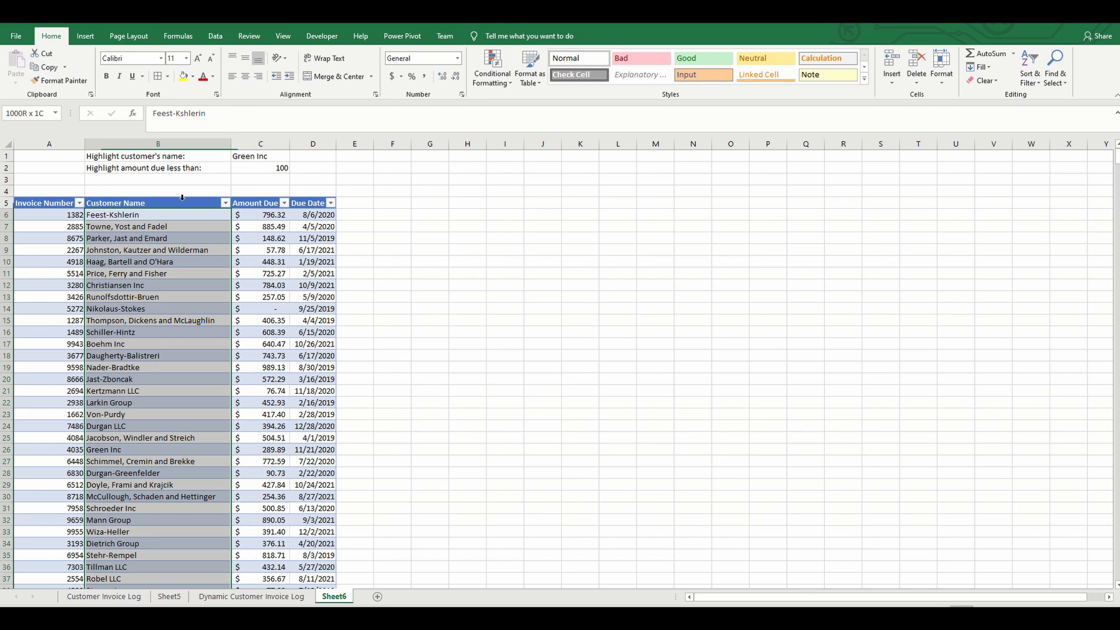
{"action": "left_click", "coordinate": [496, 80]}
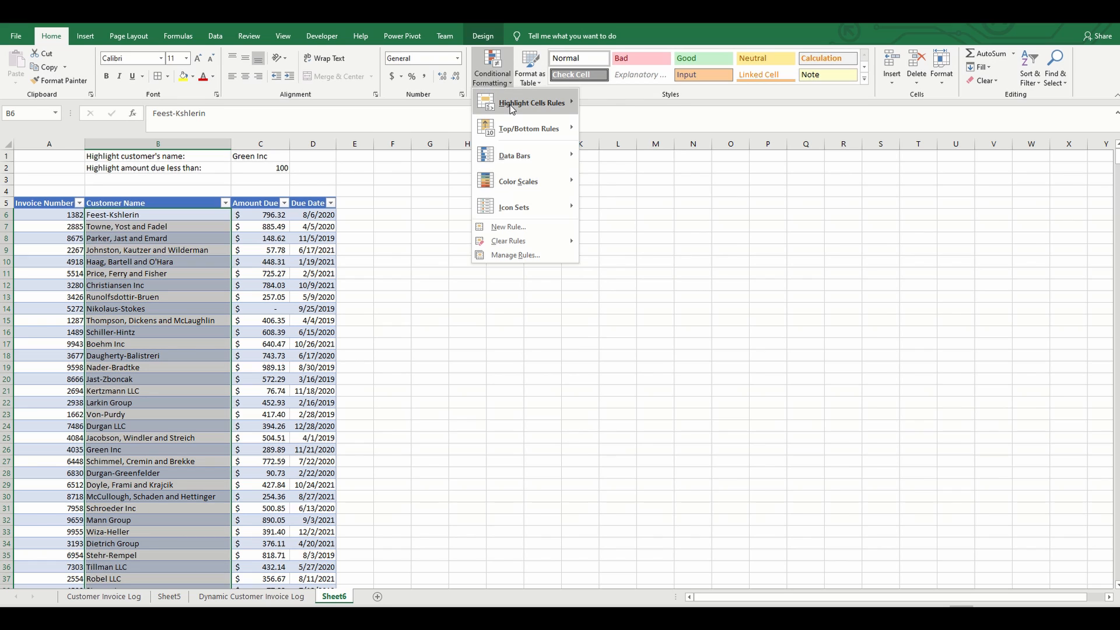
{"action": "mouse_move", "coordinate": [511, 109]}
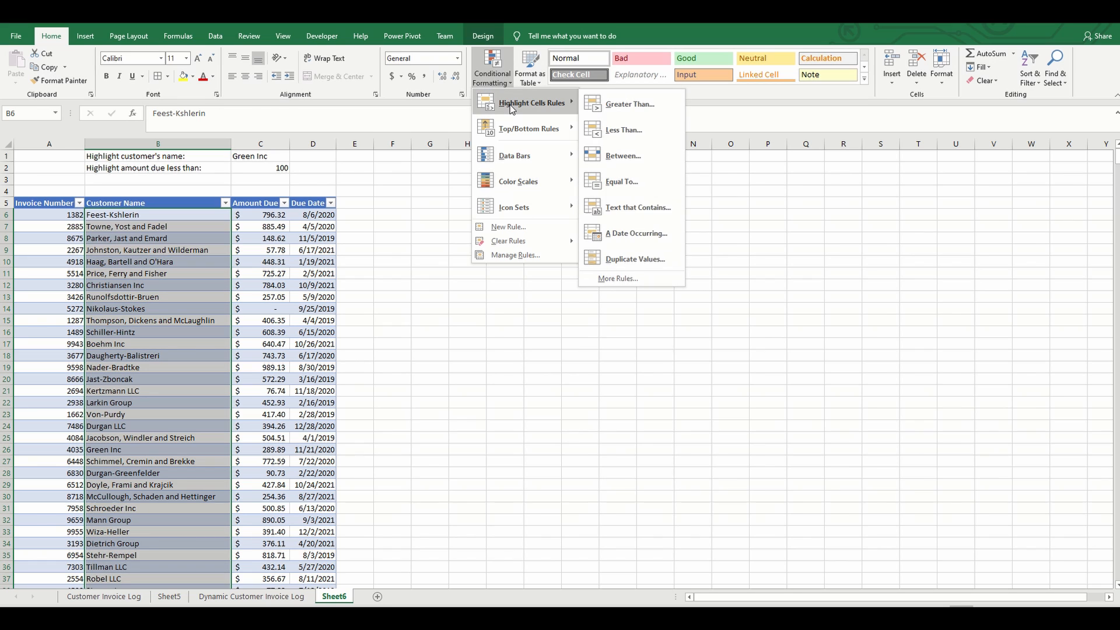
{"action": "left_click", "coordinate": [625, 208]}
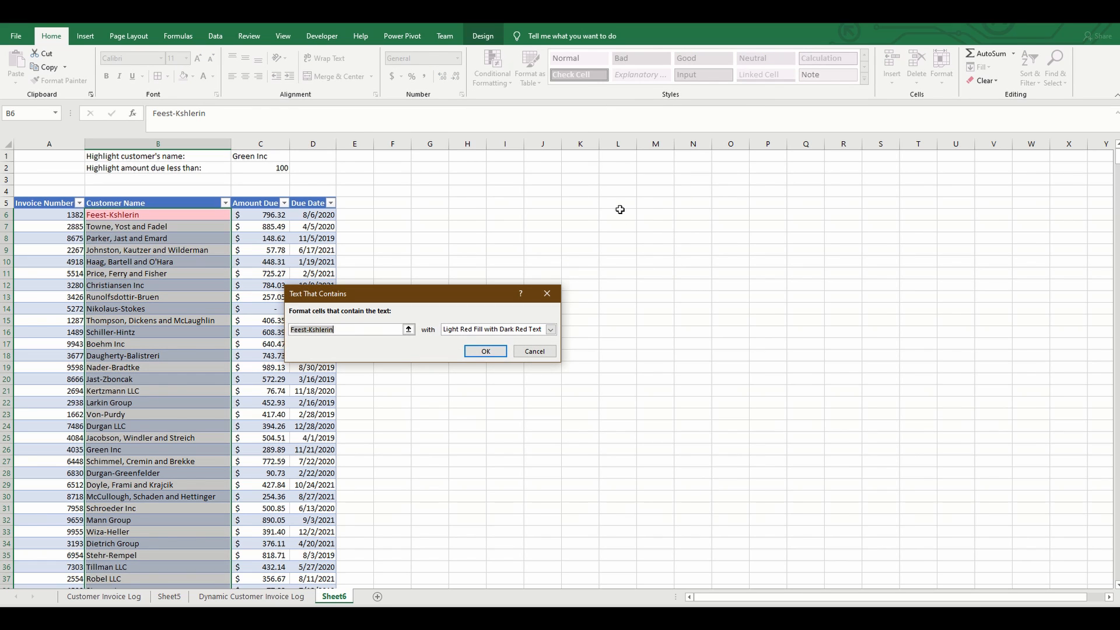
{"action": "type", "text": "="}
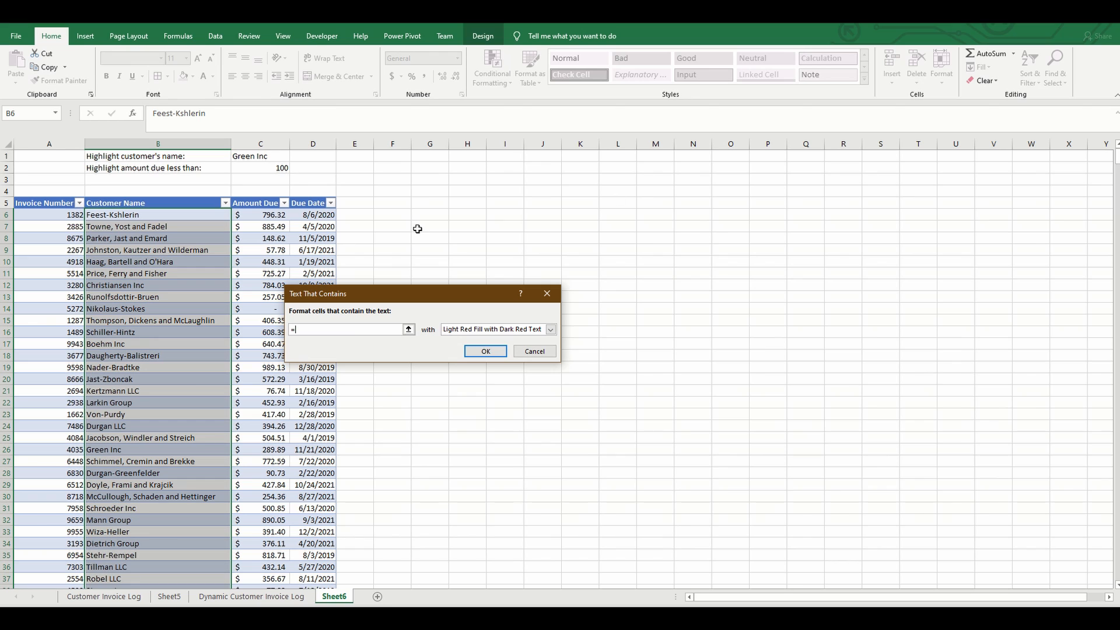
{"action": "left_click", "coordinate": [274, 156]}
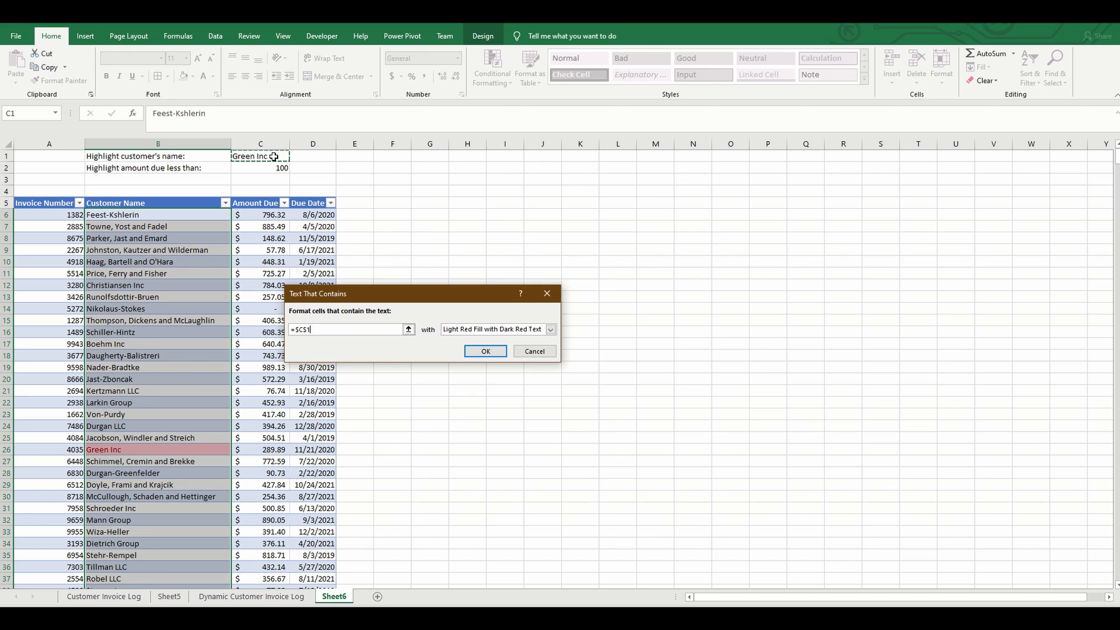
{"action": "left_click", "coordinate": [486, 351]}
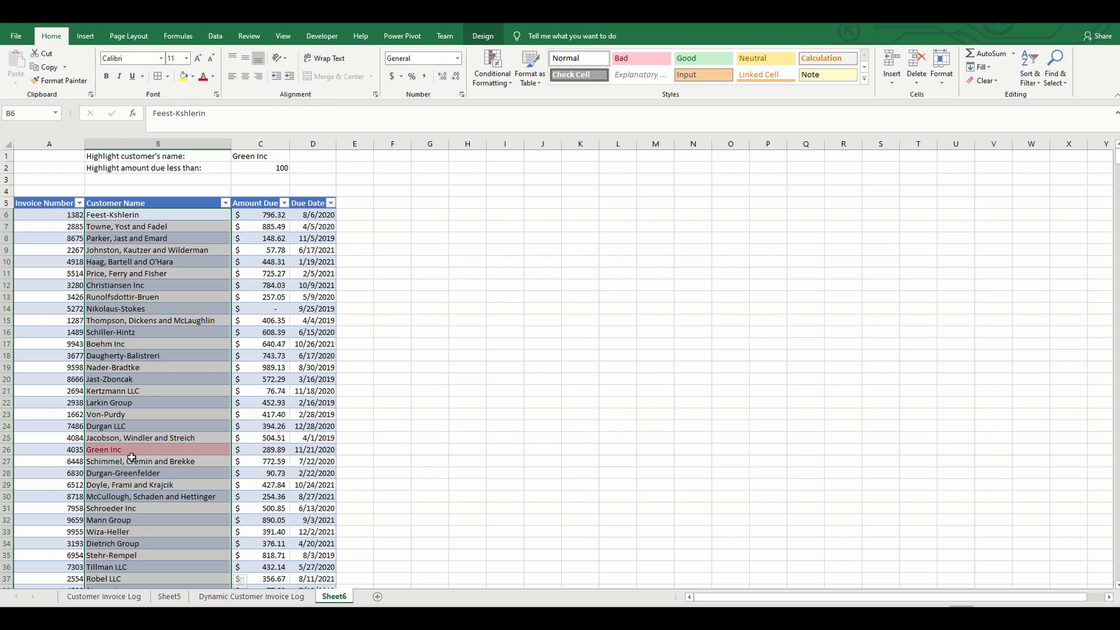
{"action": "left_click", "coordinate": [140, 438]}
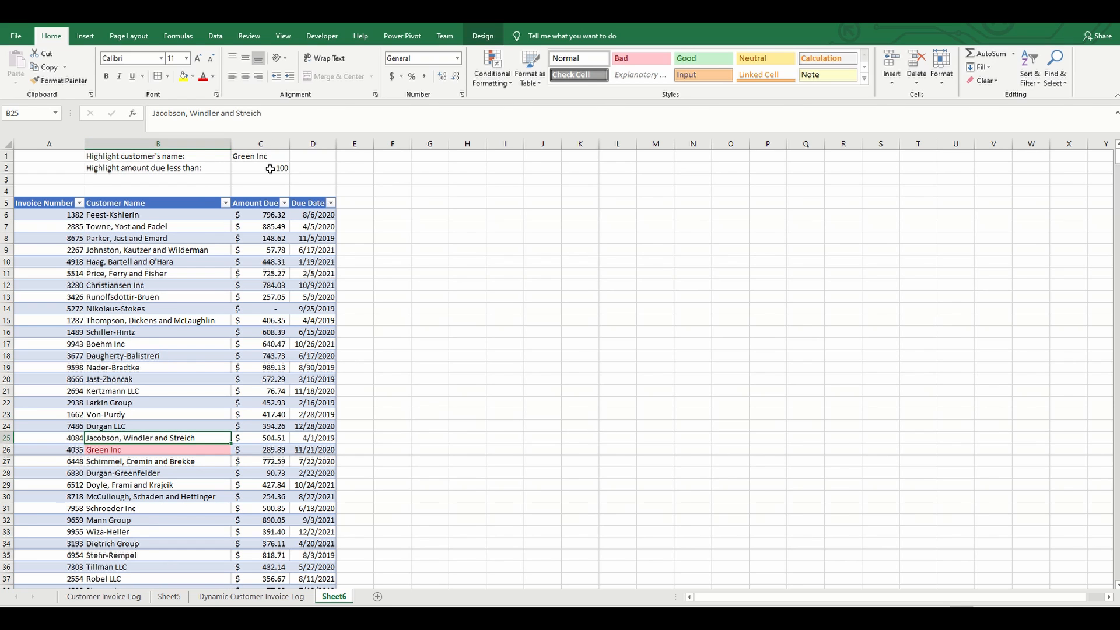
- Add a Less Than rule to the Amount Due column referencing =$C$2, using Light Red Fill with Dark Red Text
{"action": "left_click", "coordinate": [260, 202]}
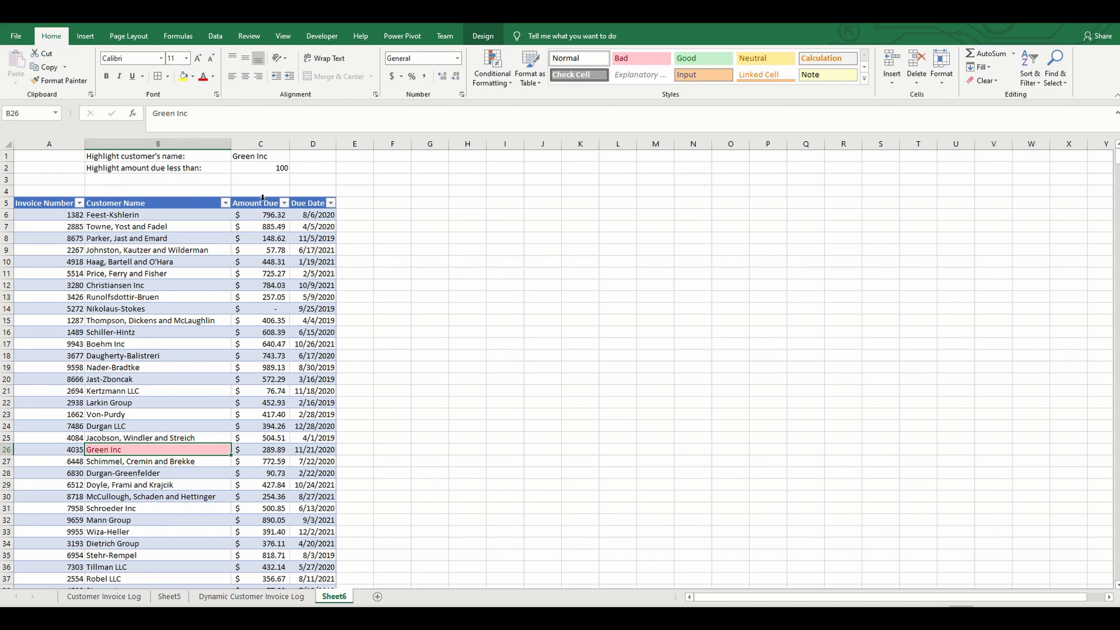
{"action": "left_click", "coordinate": [262, 197]}
{"action": "left_click", "coordinate": [494, 81]}
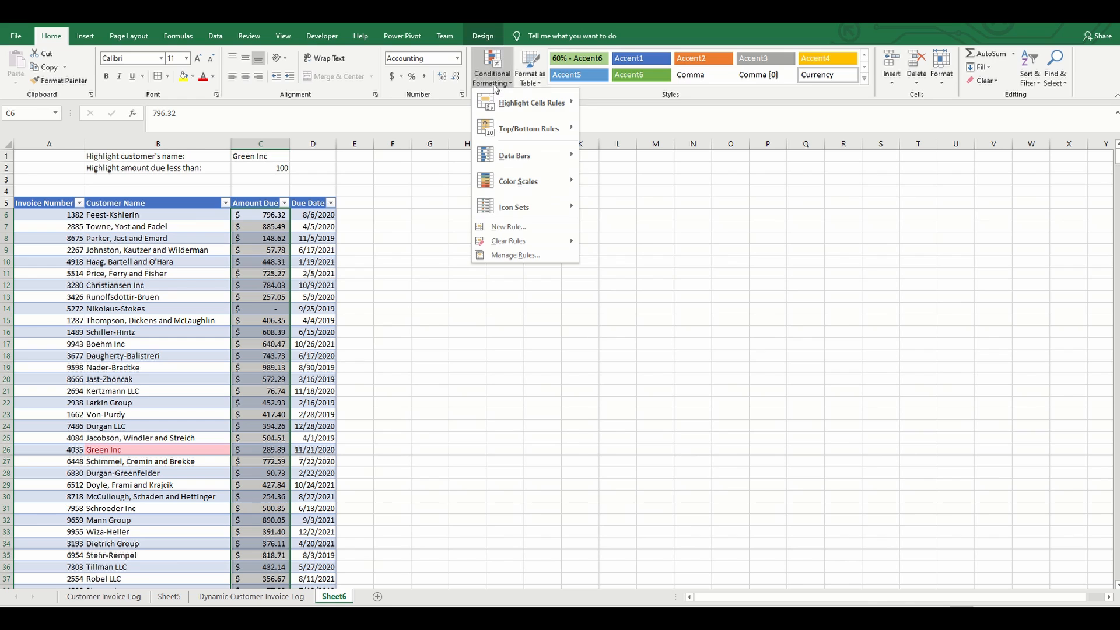
{"action": "mouse_move", "coordinate": [548, 105]}
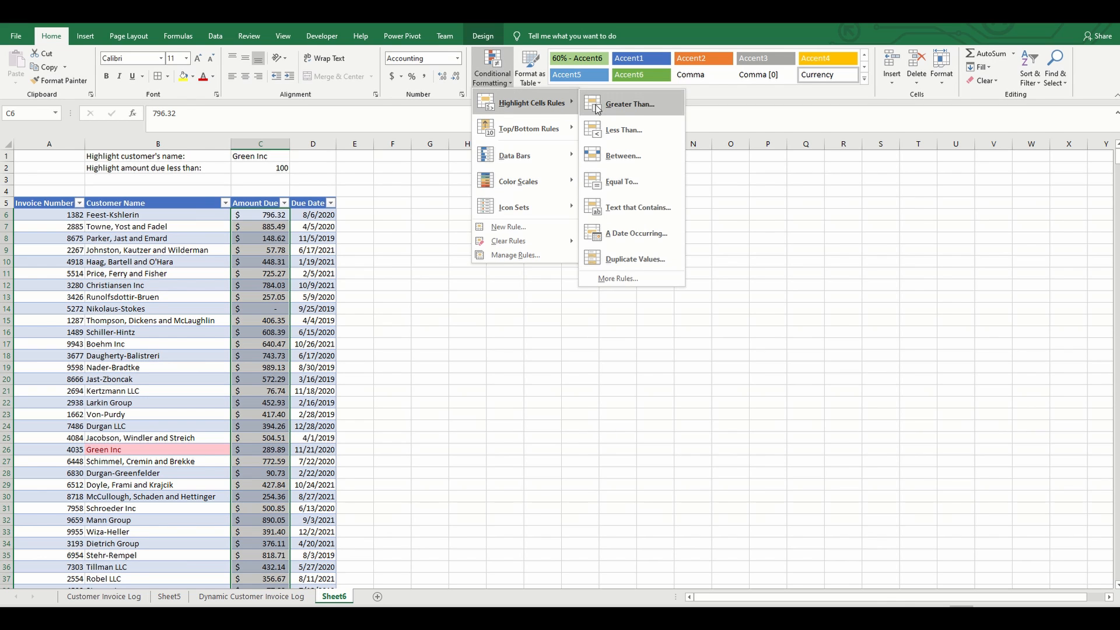
{"action": "left_click", "coordinate": [607, 132]}
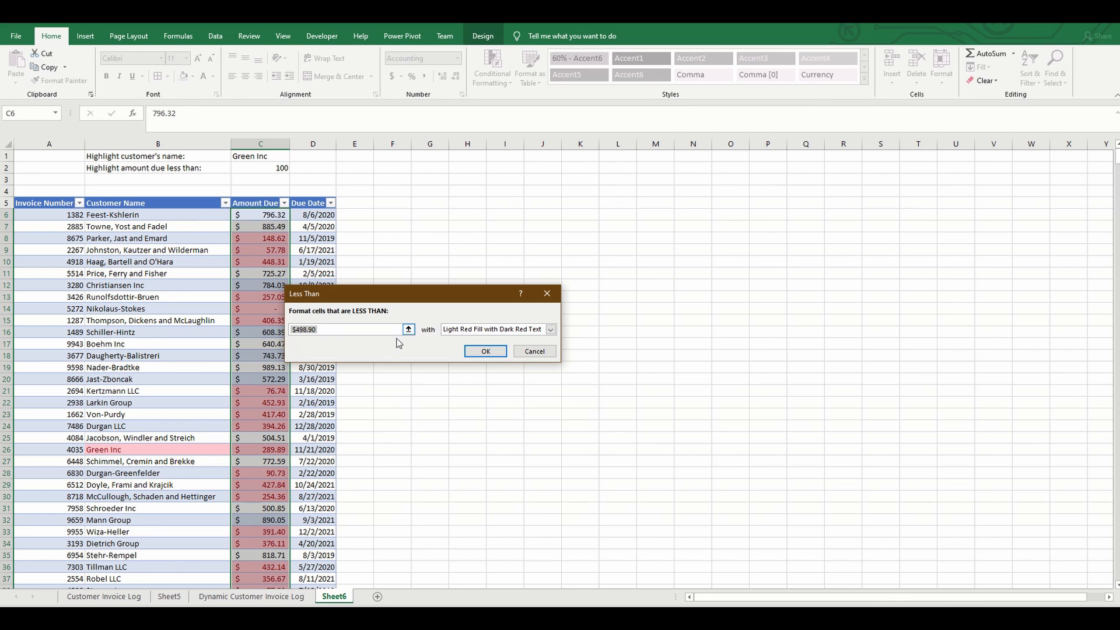
{"action": "type", "text": "="}
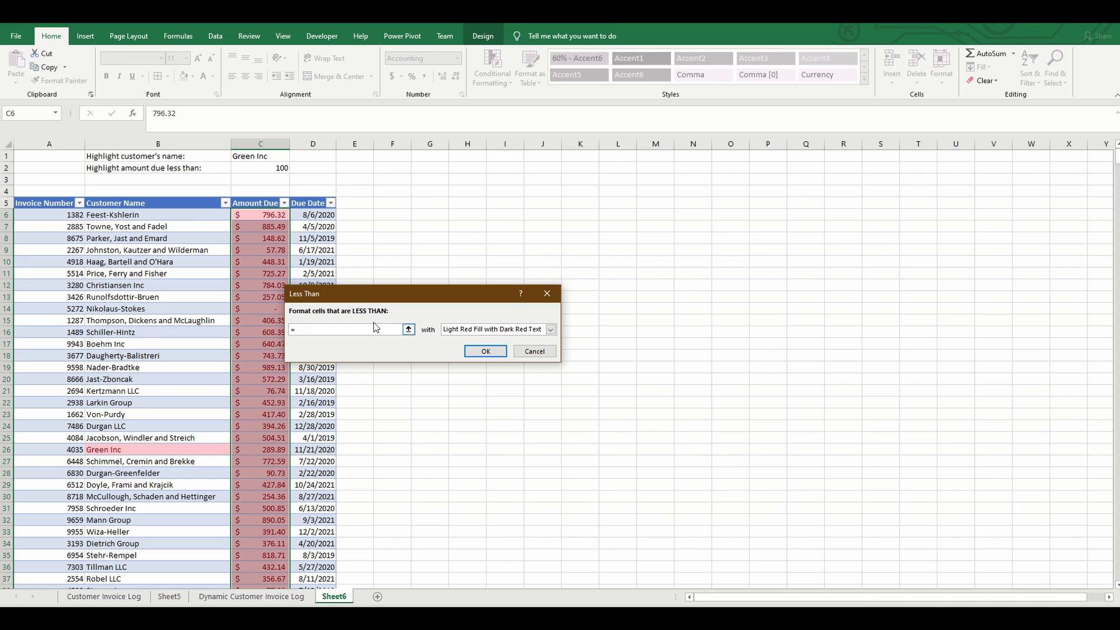
{"action": "left_click", "coordinate": [281, 170]}
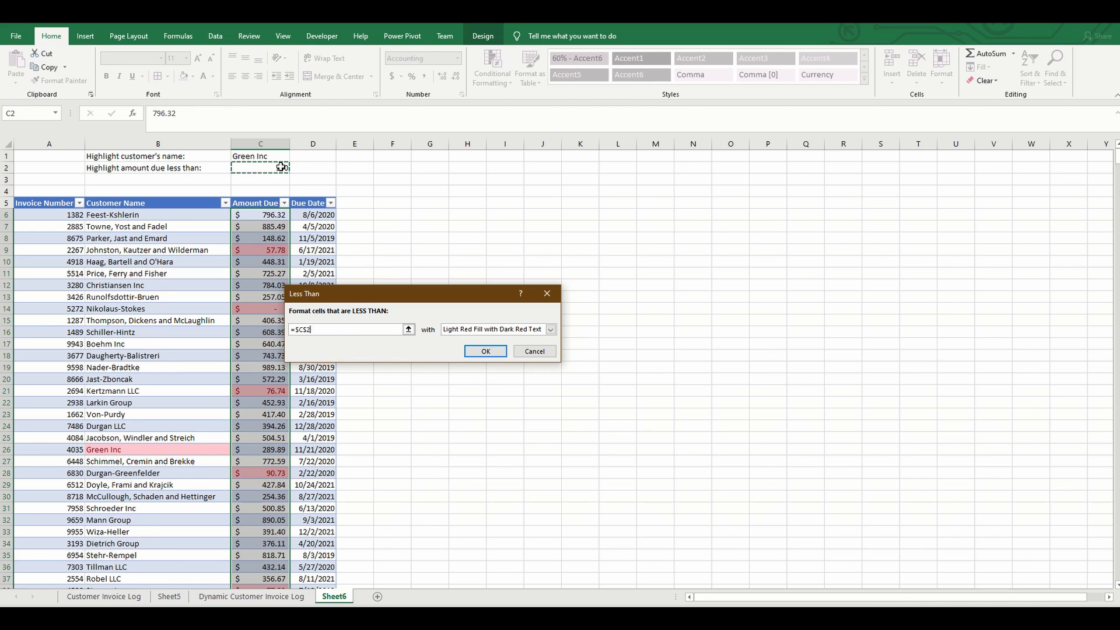
{"action": "left_click", "coordinate": [485, 351]}
{"action": "left_click", "coordinate": [248, 263]}
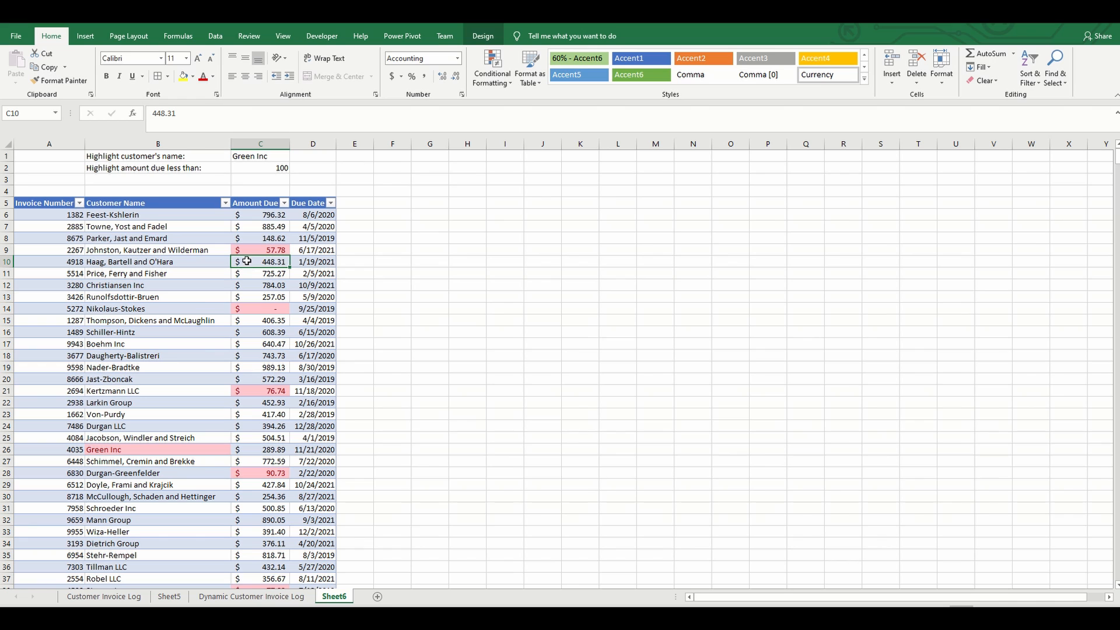
{"action": "left_click", "coordinate": [277, 227]}
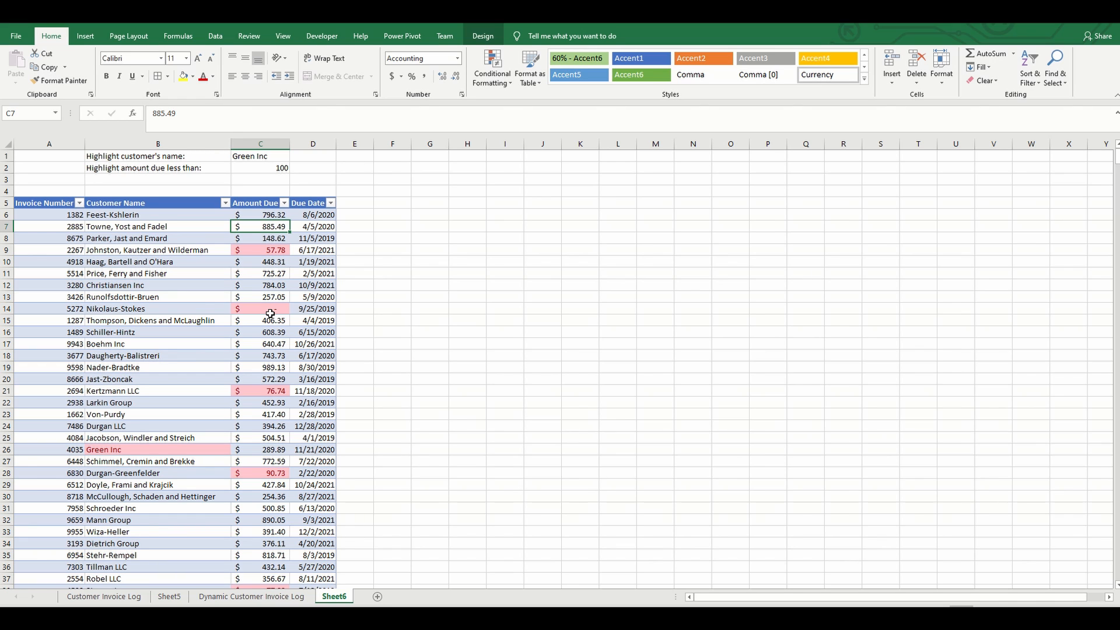
- Start an Equal To highlight rule on the Amount Due column with the value 0
{"action": "left_click", "coordinate": [252, 196]}
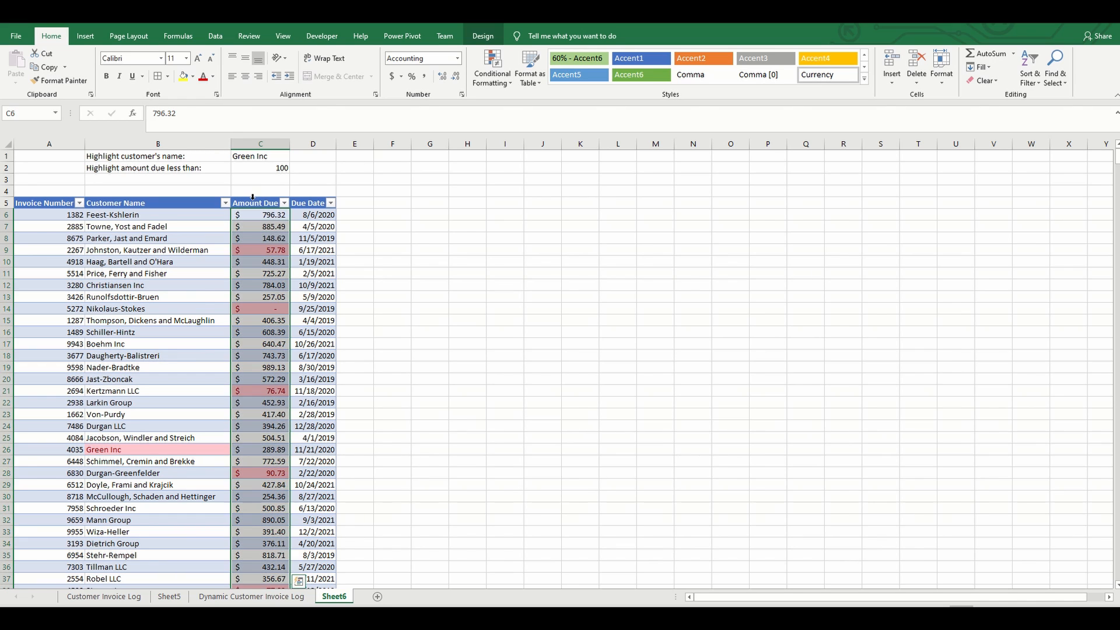
{"action": "left_click", "coordinate": [500, 74]}
{"action": "mouse_move", "coordinate": [512, 103]}
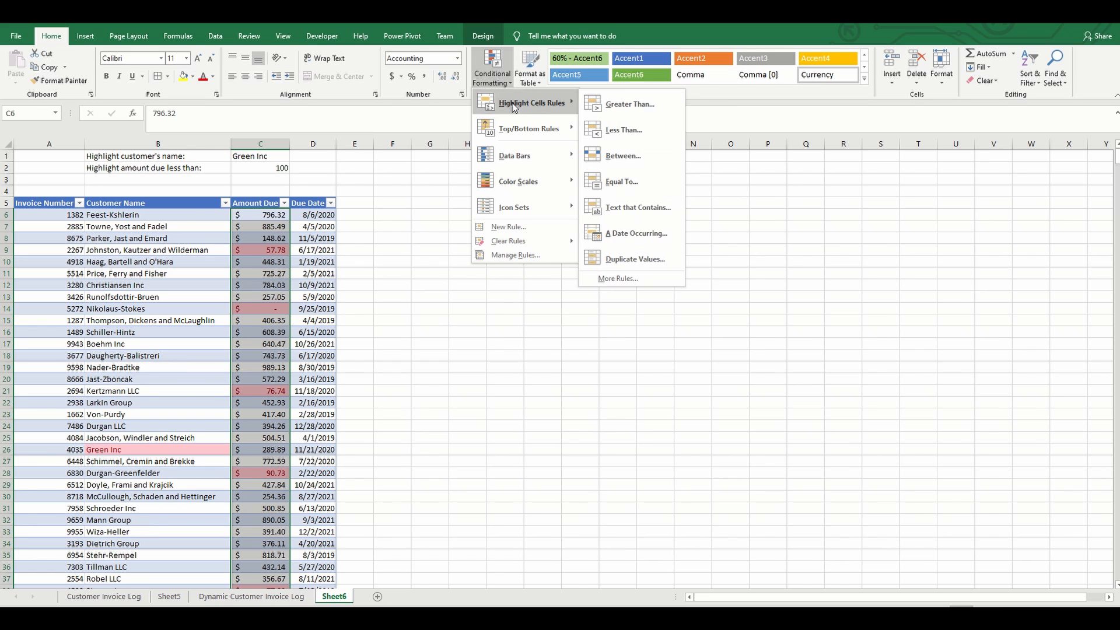
{"action": "left_click", "coordinate": [616, 180]}
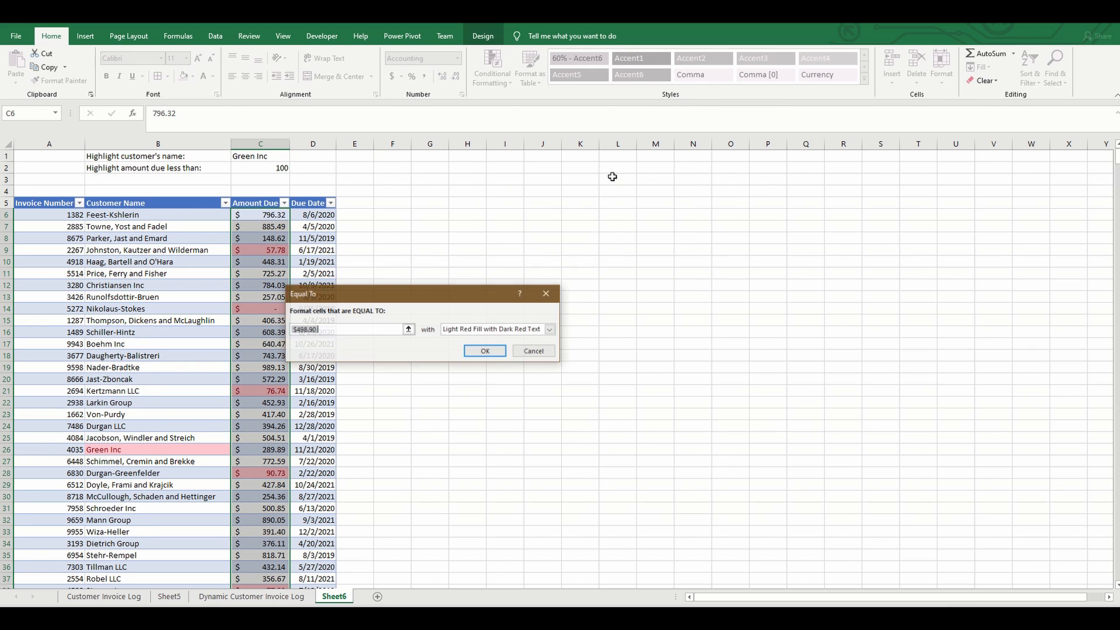
{"action": "type", "text": "0"}
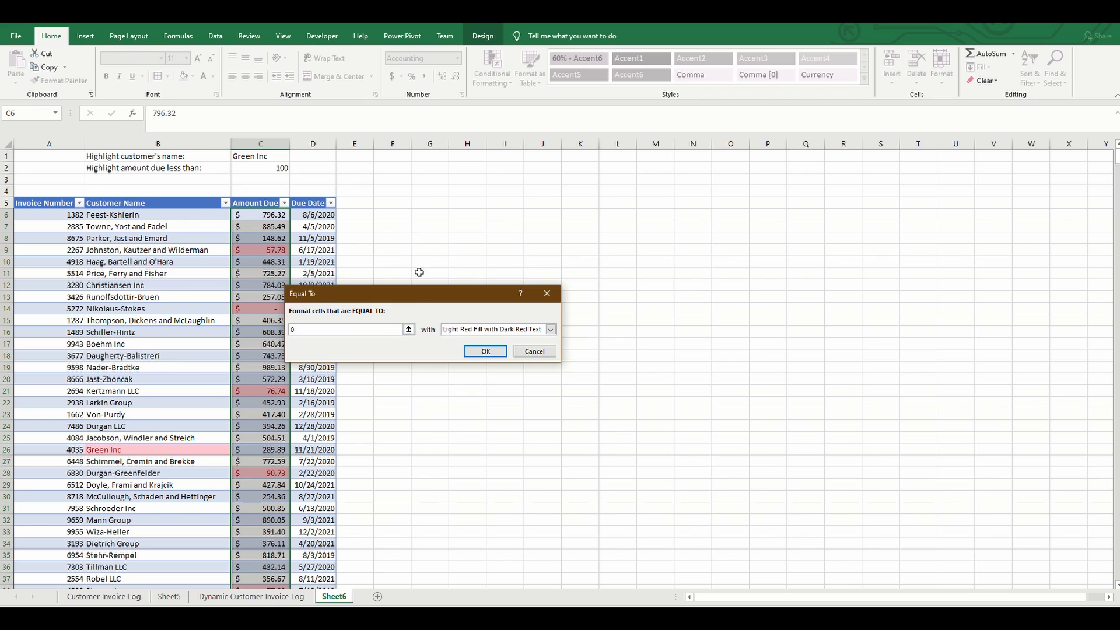
{"action": "left_click_drag", "start_coordinate": [434, 293], "coordinate": [491, 219]}
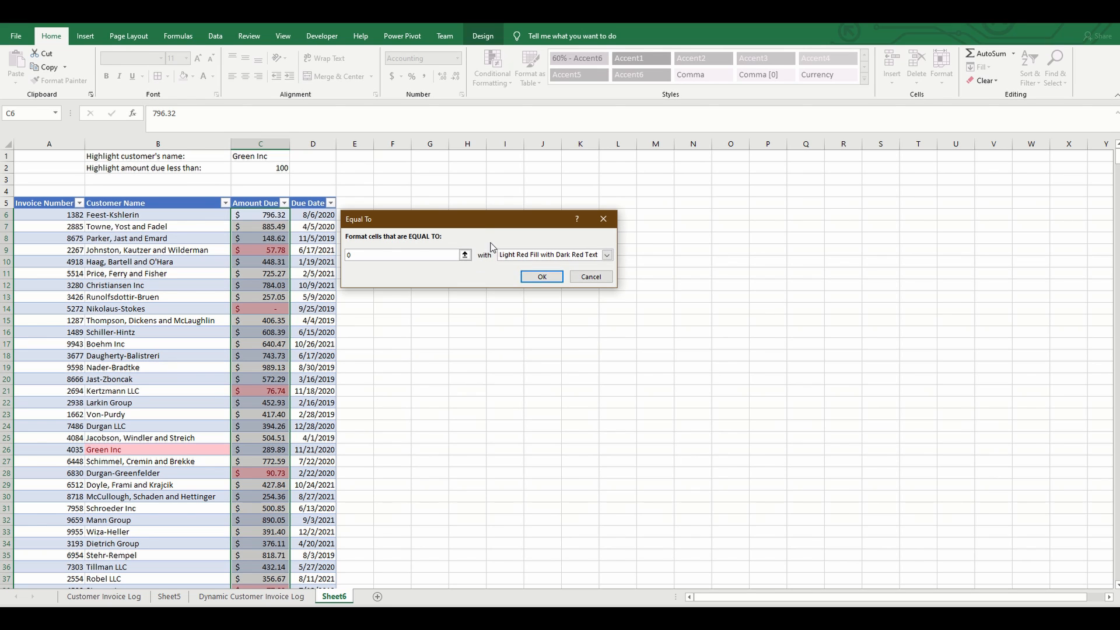
- Give the Equal To rule a custom format with red font color and apply it
{"action": "left_click", "coordinate": [608, 255]}
{"action": "left_click", "coordinate": [599, 273]}
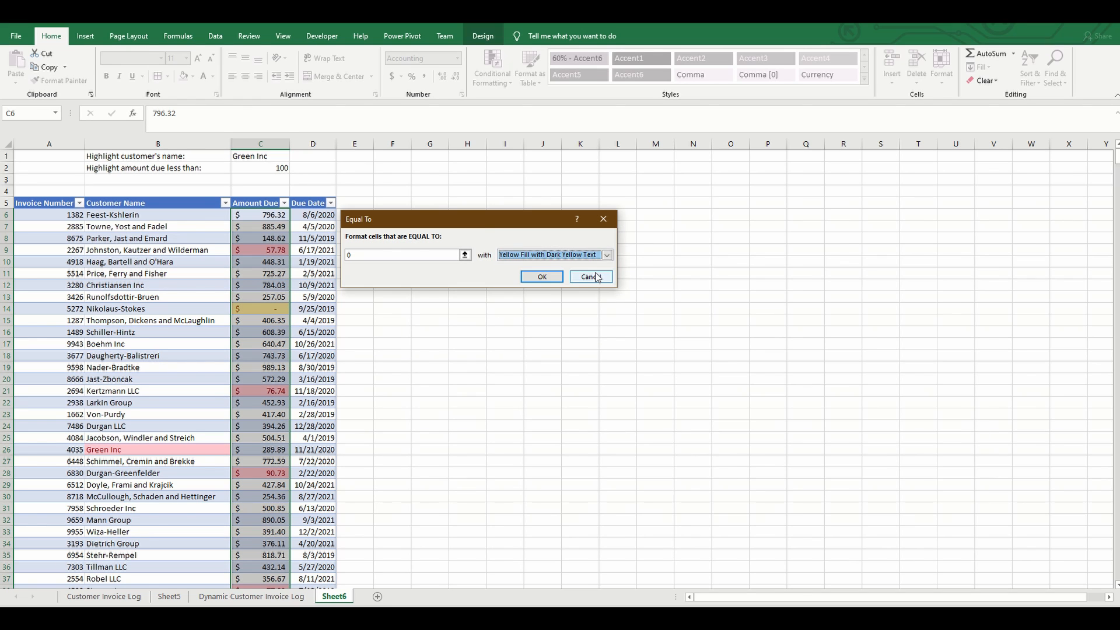
{"action": "left_click", "coordinate": [607, 255]}
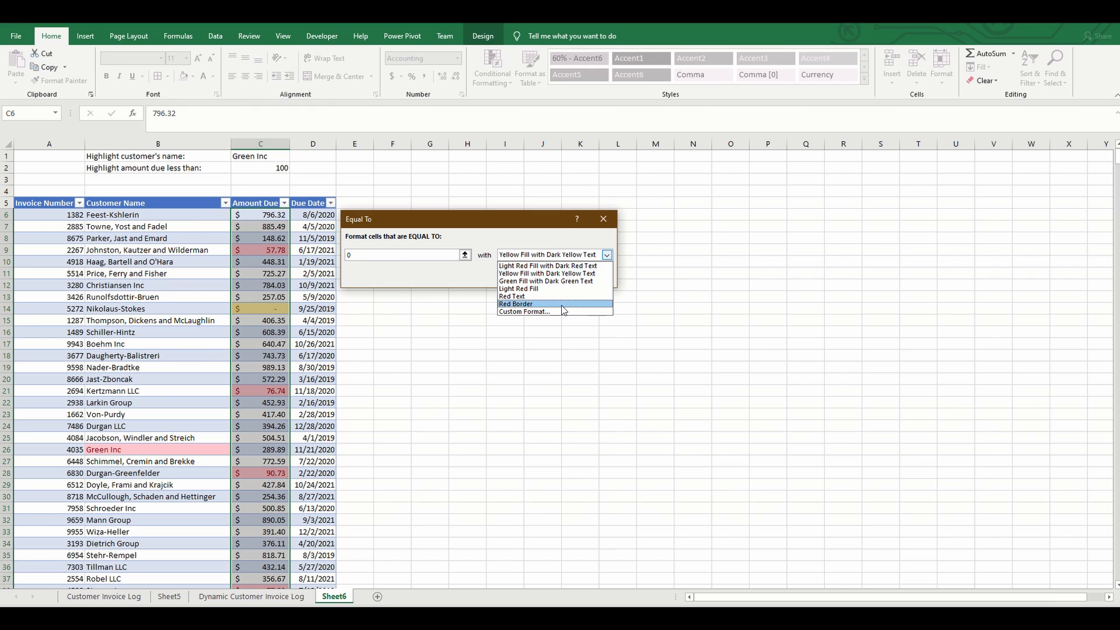
{"action": "left_click", "coordinate": [538, 313]}
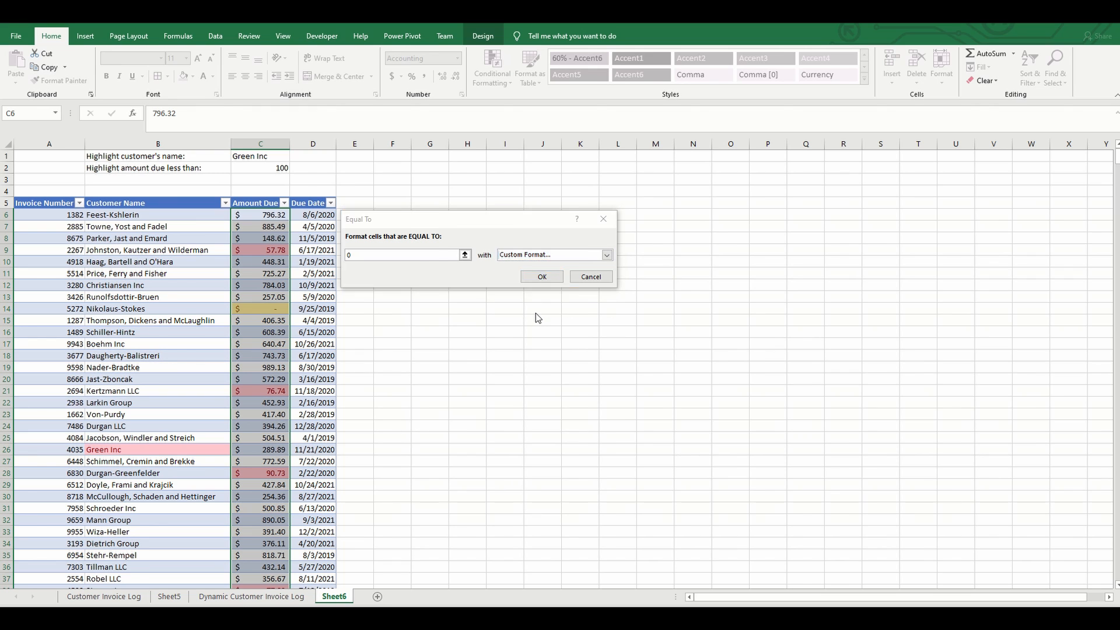
{"action": "left_click_drag", "start_coordinate": [429, 170], "coordinate": [470, 174]}
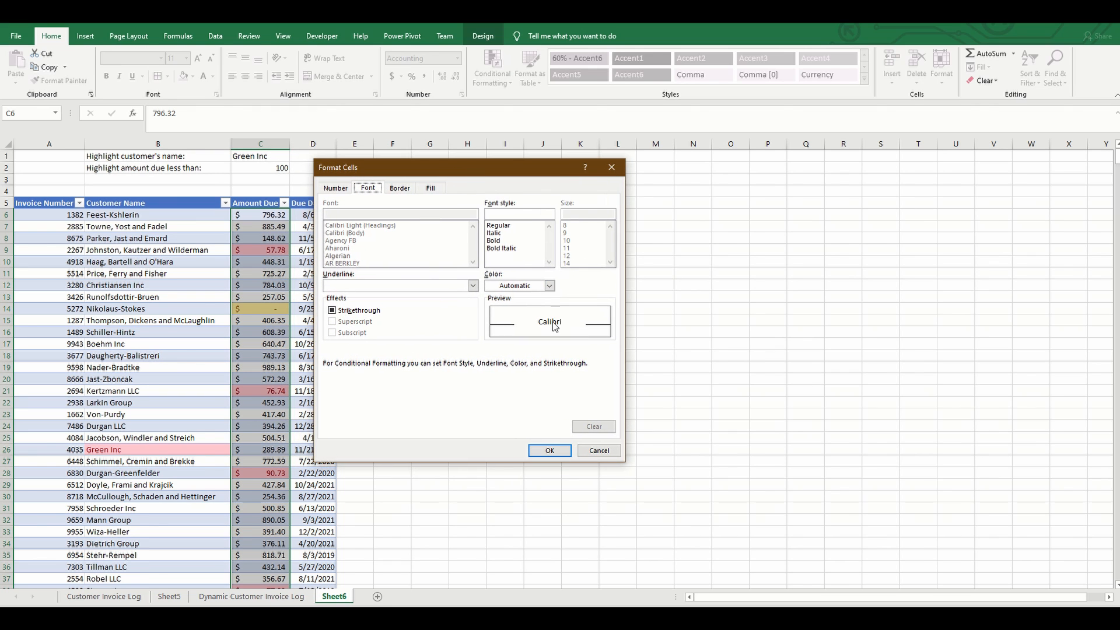
{"action": "left_click", "coordinate": [549, 285]}
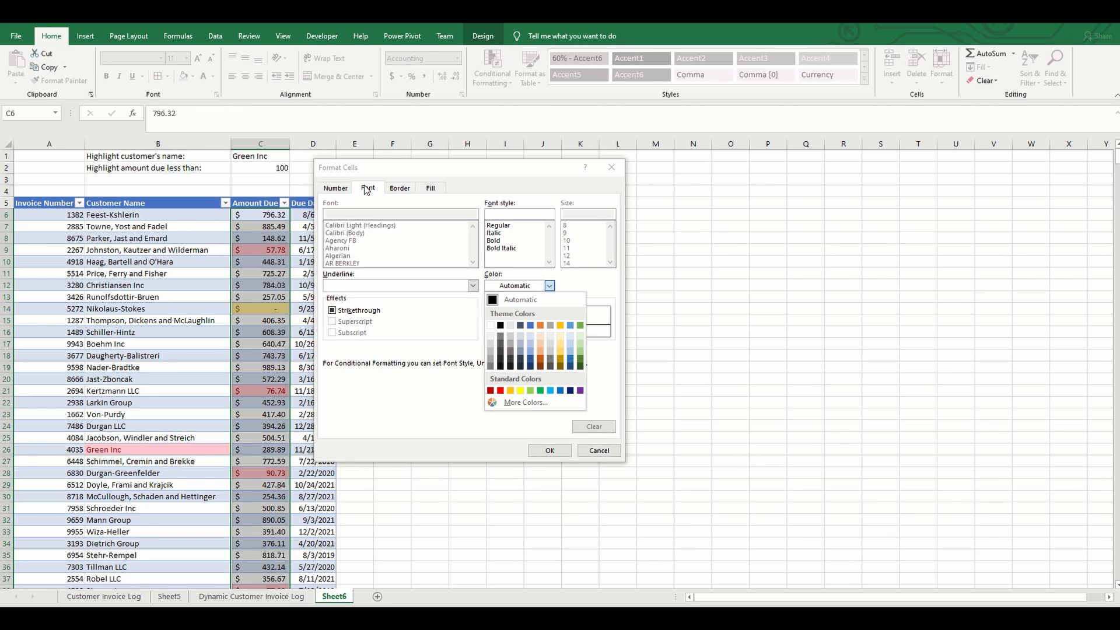
{"action": "left_click", "coordinate": [501, 391]}
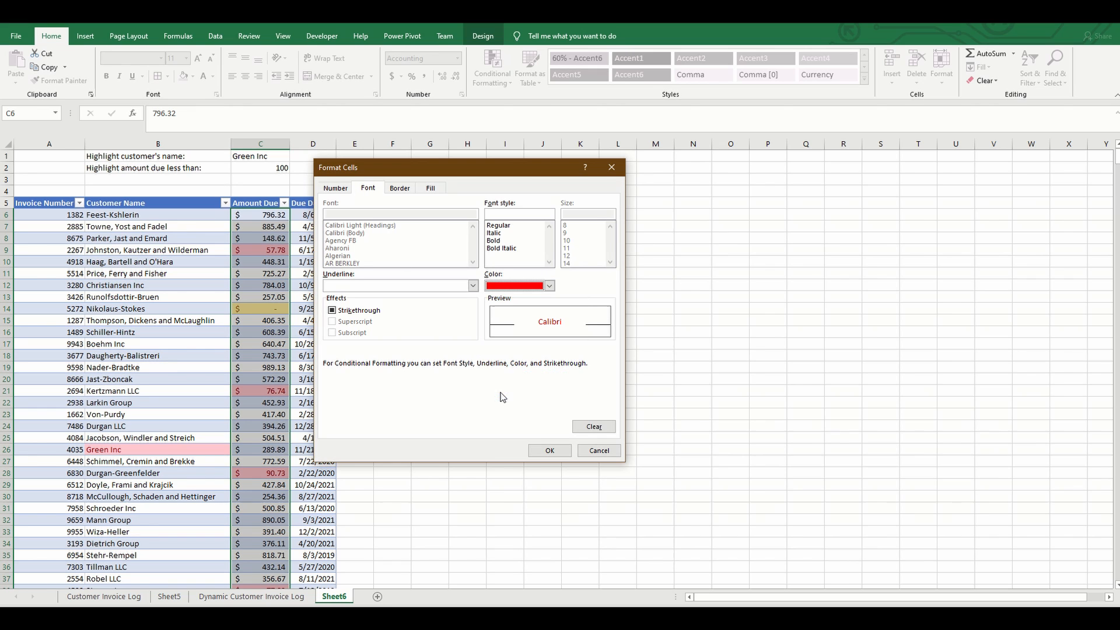
{"action": "left_click", "coordinate": [550, 451]}
{"action": "left_click", "coordinate": [554, 277]}
{"action": "left_click", "coordinate": [264, 310]}
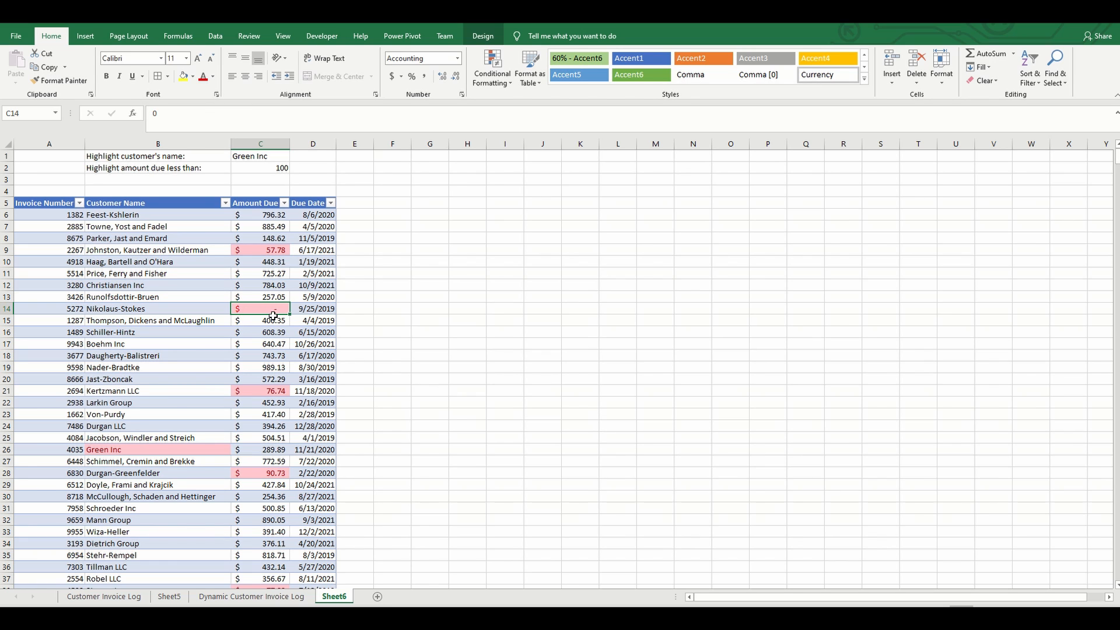
{"action": "left_click", "coordinate": [179, 412]}
- Set the customer name to highlight in C1 to Durgan LLC
{"action": "left_click", "coordinate": [243, 156]}
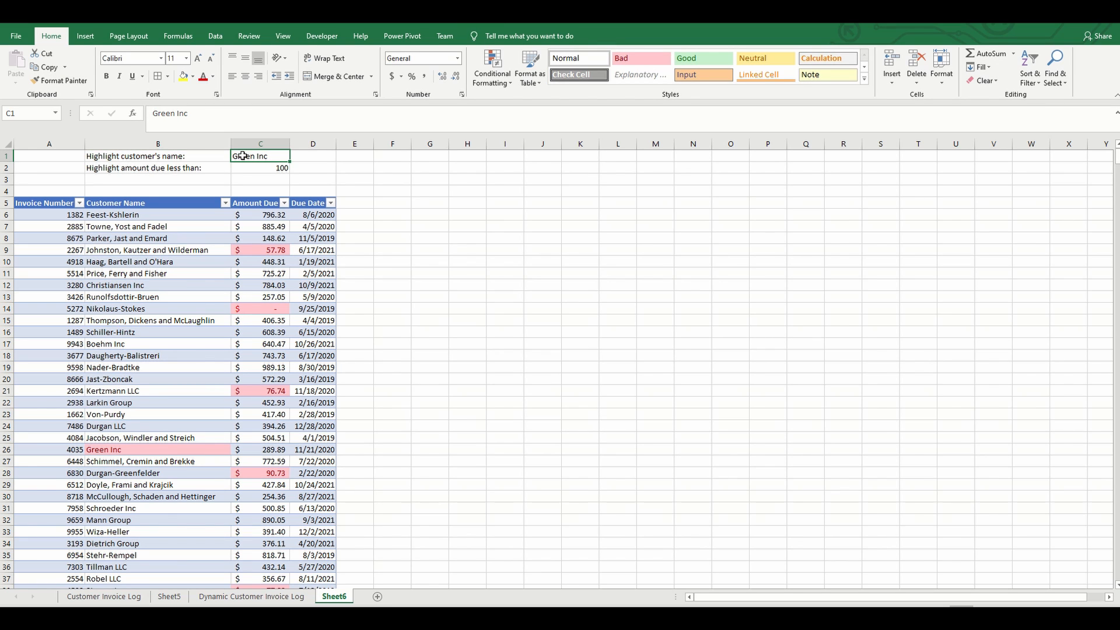
{"action": "type", "text": "Durgan"}
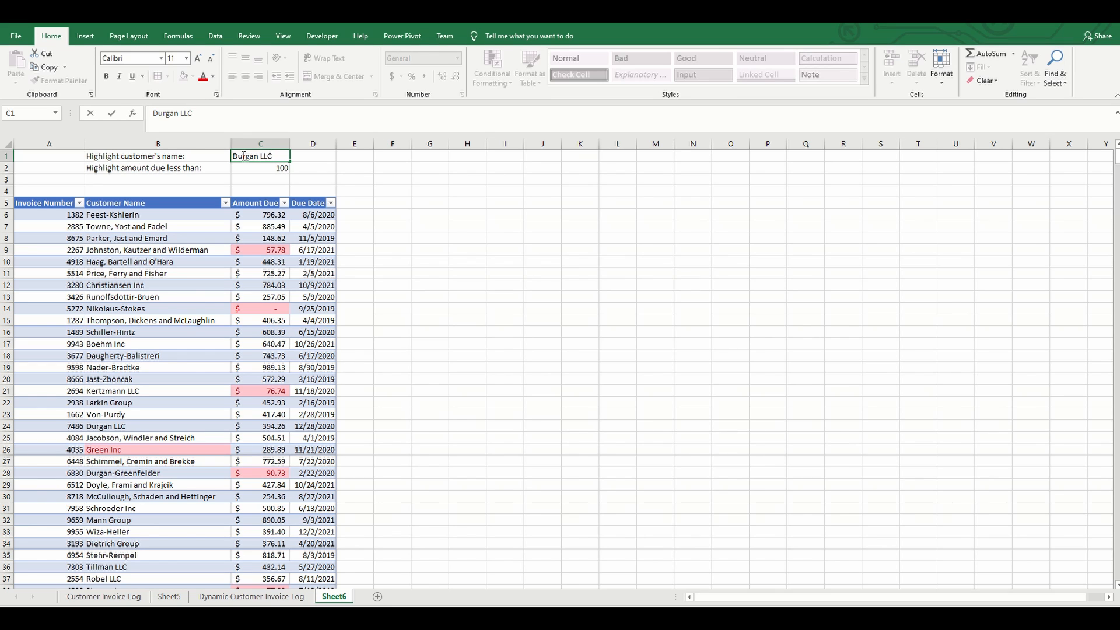
{"action": "type", "text": " LLC"}
{"action": "key", "text": "Return"}
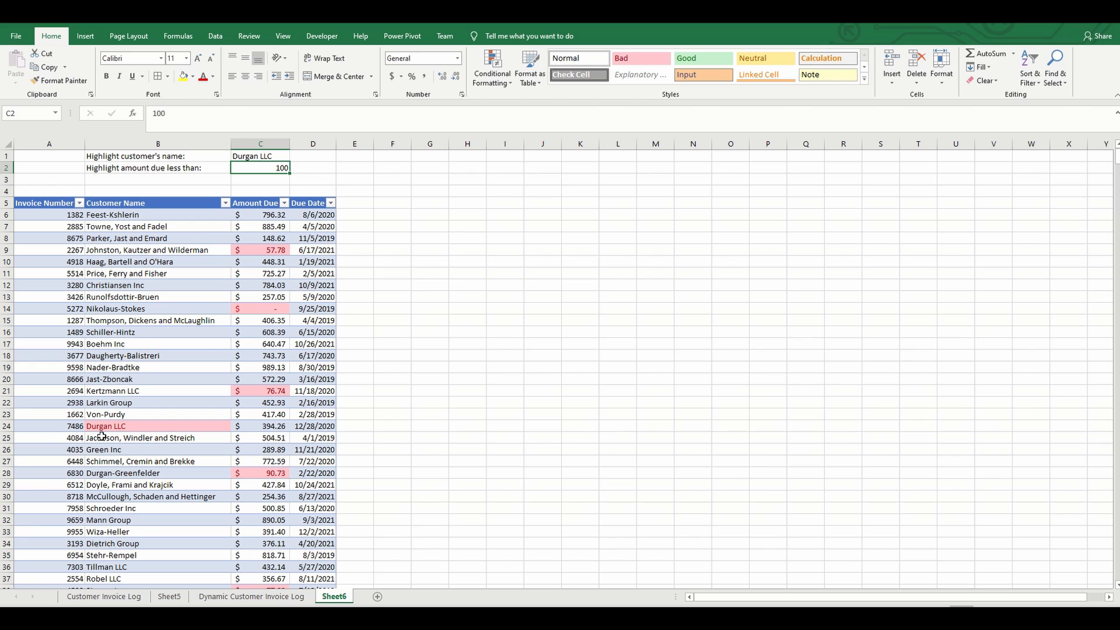
- Filter the Customer Name column by the light red cell color, and clear that filter
{"action": "left_click", "coordinate": [225, 203]}
{"action": "mouse_move", "coordinate": [174, 292]}
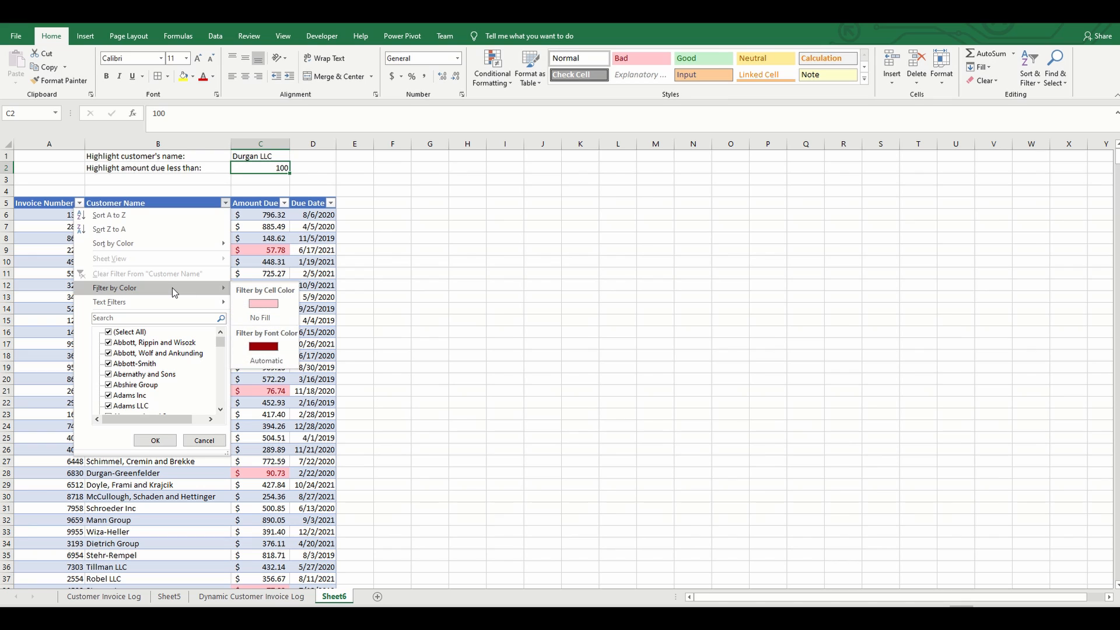
{"action": "left_click", "coordinate": [249, 305]}
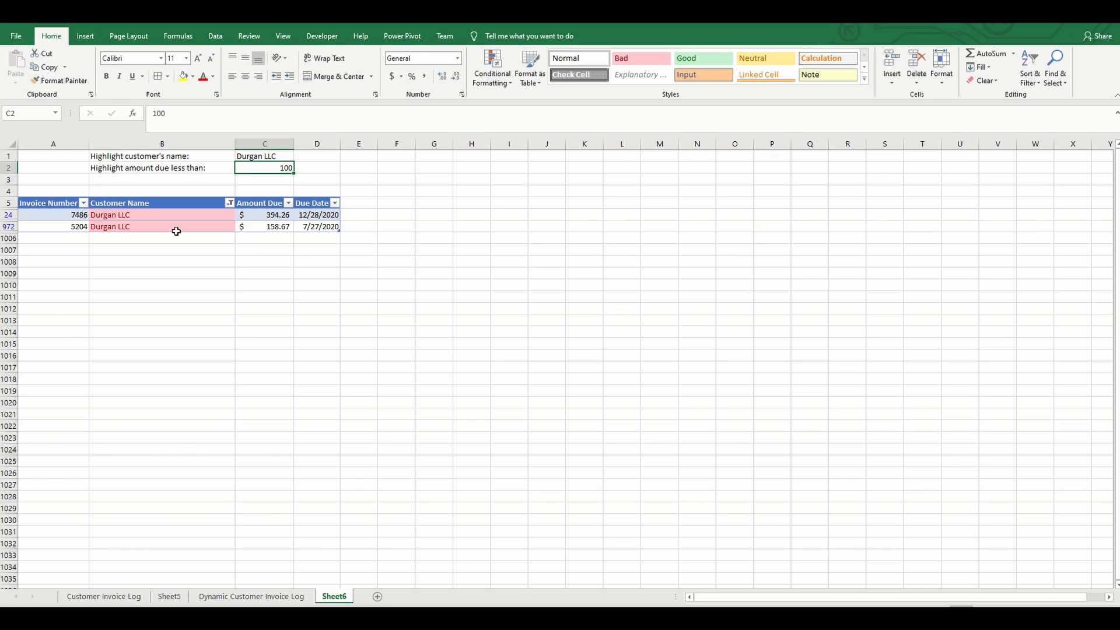
{"action": "left_click", "coordinate": [229, 203]}
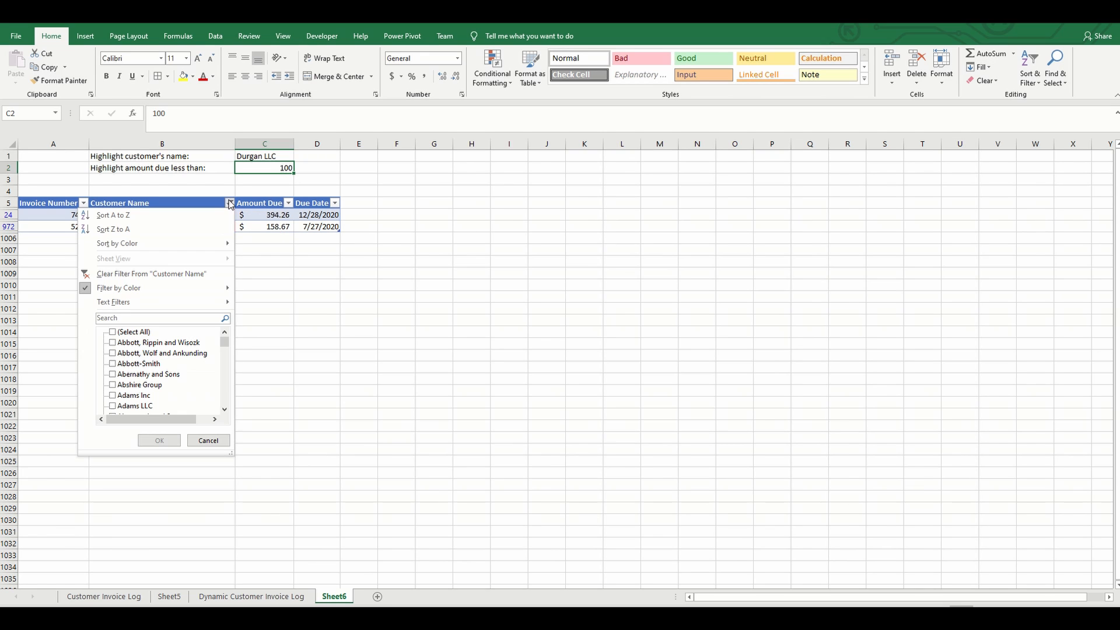
{"action": "left_click", "coordinate": [207, 274]}
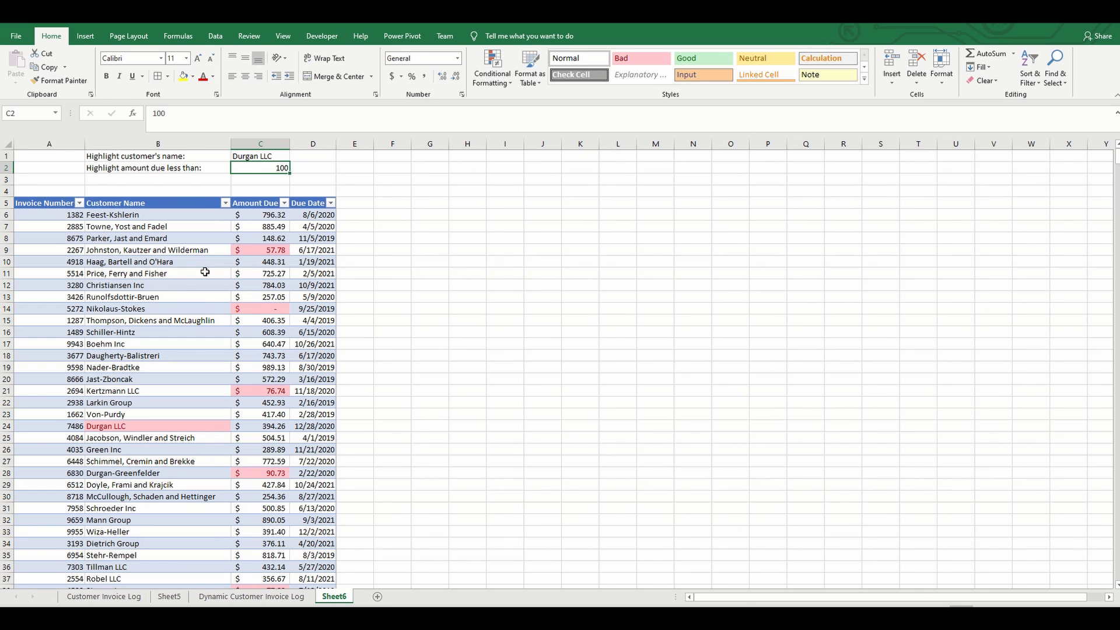
- Filter the Customer Name column to cells with No Fill, and clear that filter
{"action": "key", "text": "Up"}
{"action": "left_click", "coordinate": [224, 204]}
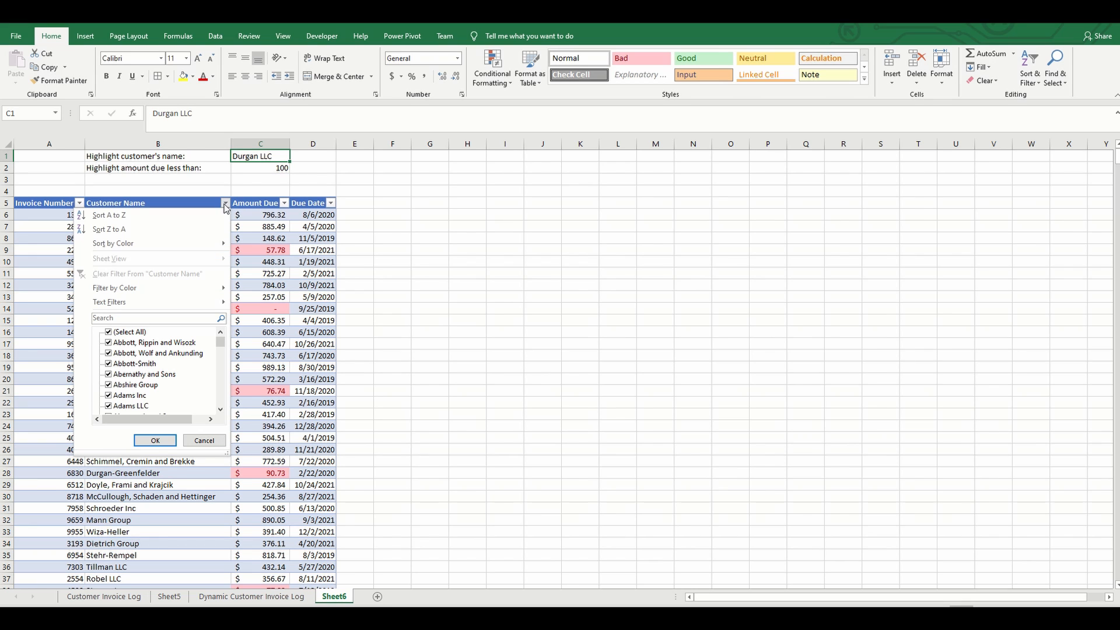
{"action": "mouse_move", "coordinate": [225, 288]}
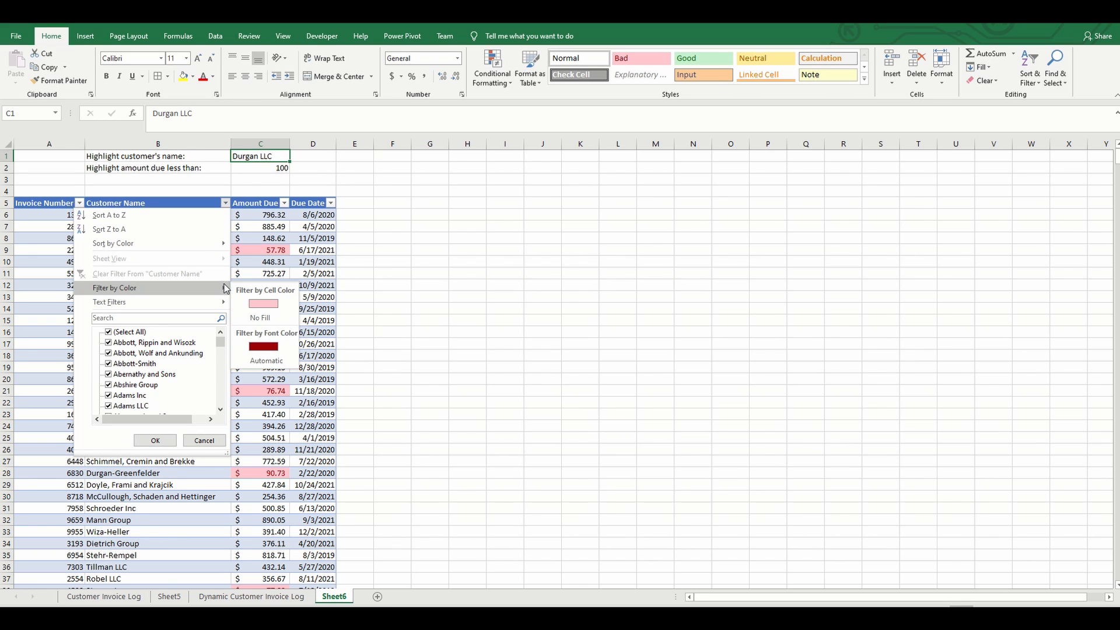
{"action": "left_click", "coordinate": [267, 318]}
{"action": "left_click", "coordinate": [225, 204]}
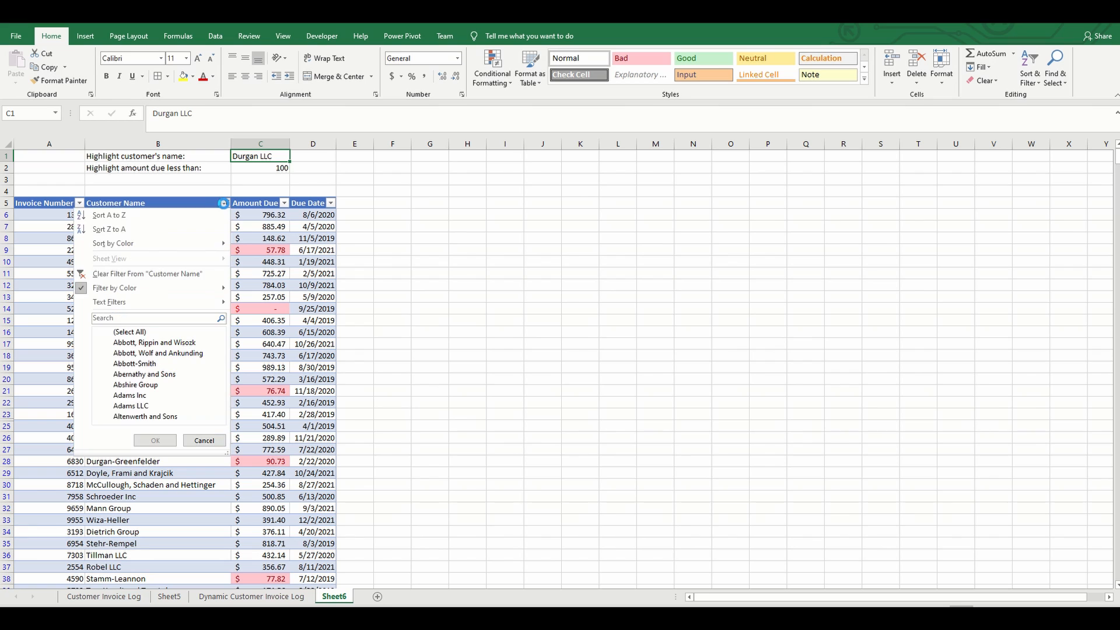
{"action": "left_click", "coordinate": [195, 278]}
{"action": "left_click", "coordinate": [195, 276]}
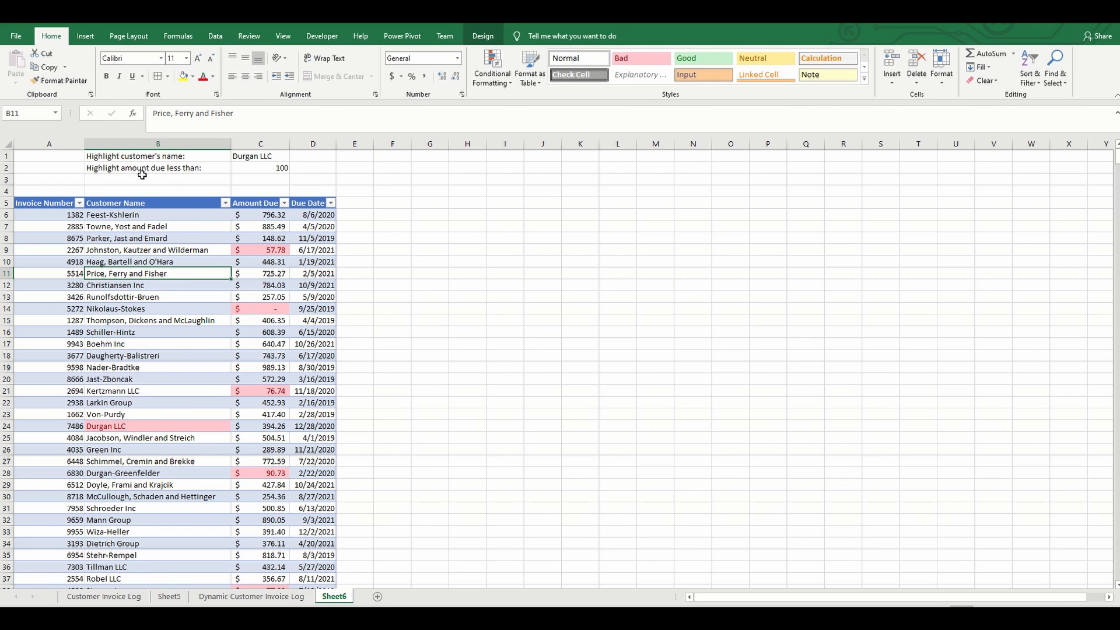
- Set the amount-due threshold in C2 to 50
{"action": "left_click", "coordinate": [257, 168]}
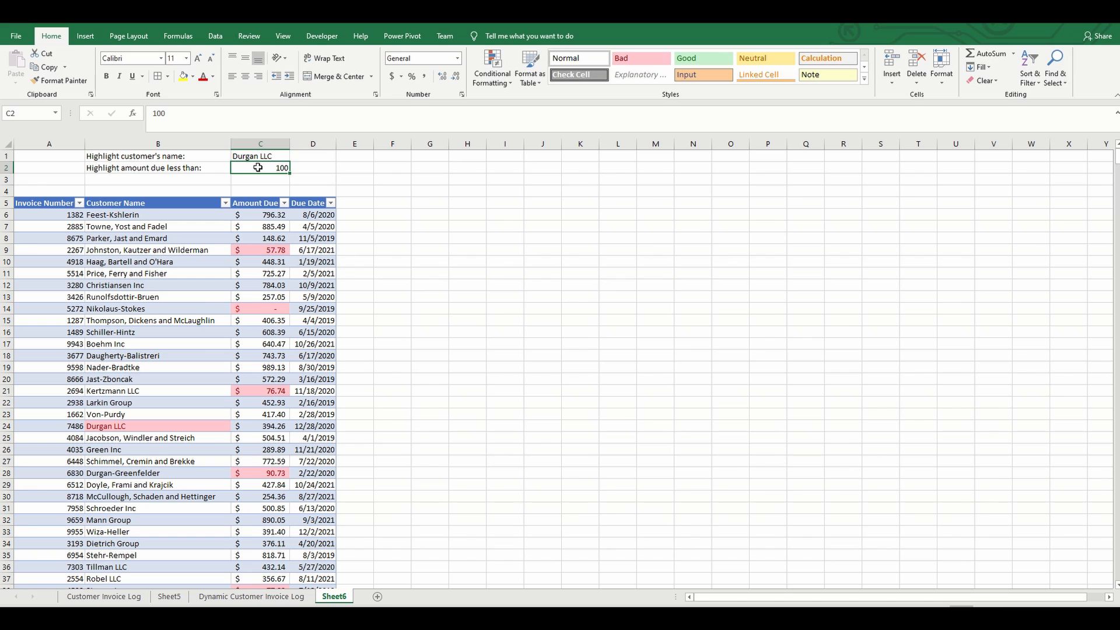
{"action": "type", "text": "50"}
{"action": "key", "text": "Return"}
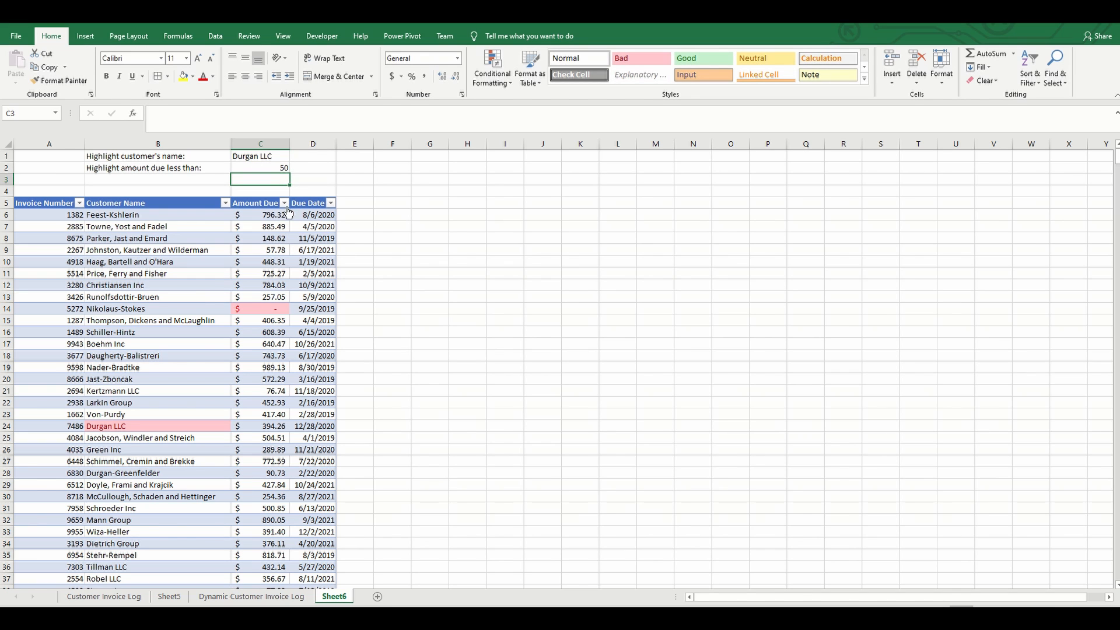
- Filter the Amount Due column by the light red cell color, and begin clearing that filter
{"action": "left_click", "coordinate": [284, 203]}
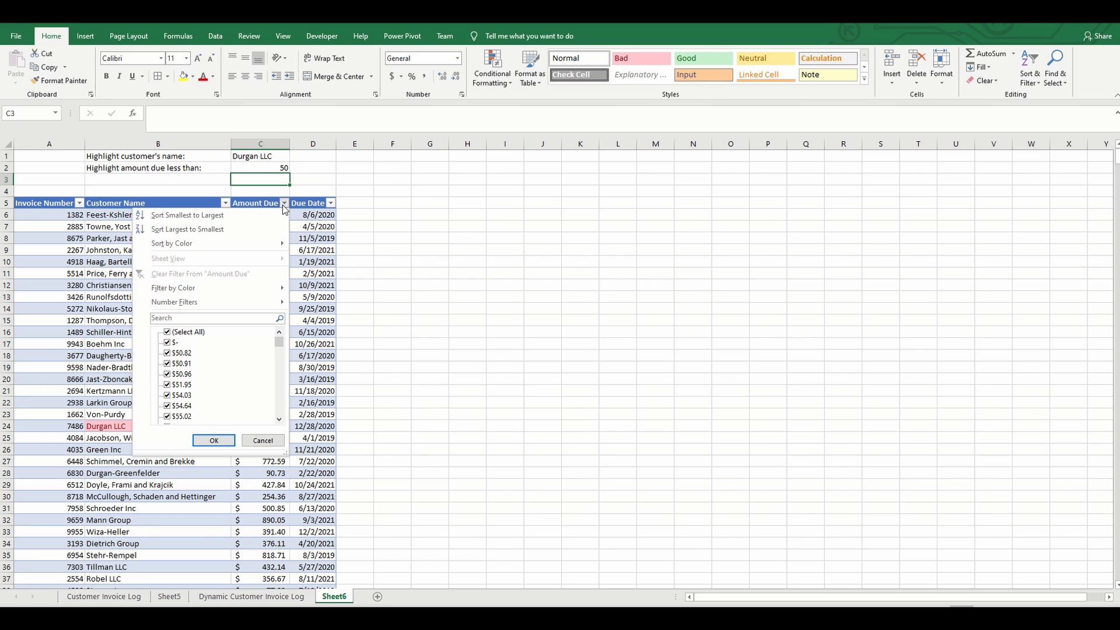
{"action": "mouse_move", "coordinate": [288, 293]}
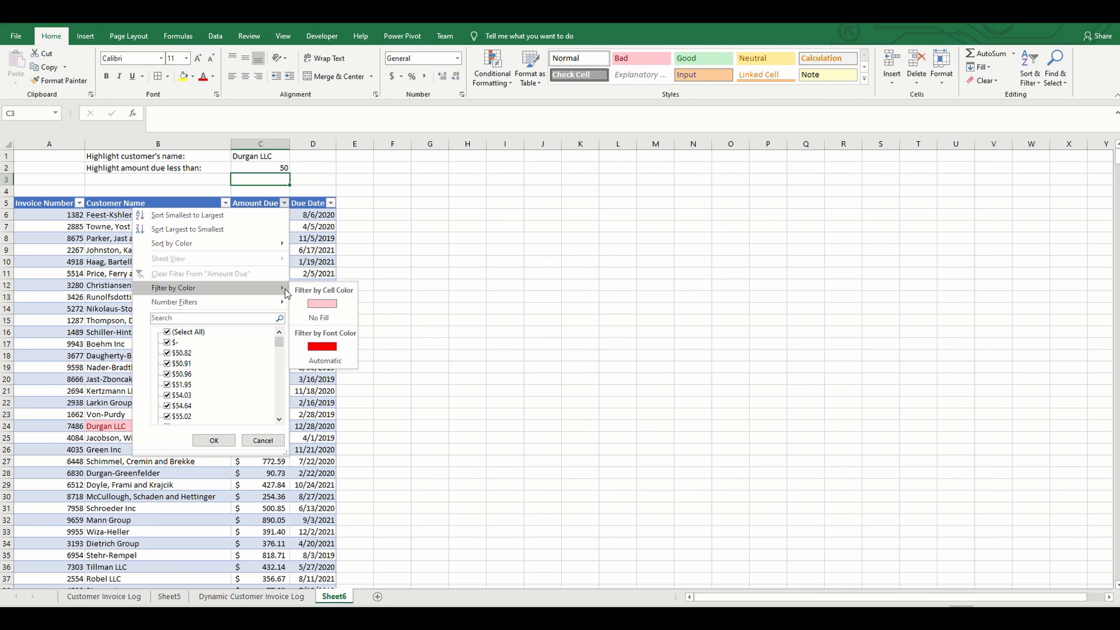
{"action": "left_click", "coordinate": [322, 304]}
{"action": "left_click_drag", "start_coordinate": [265, 215], "coordinate": [269, 364]}
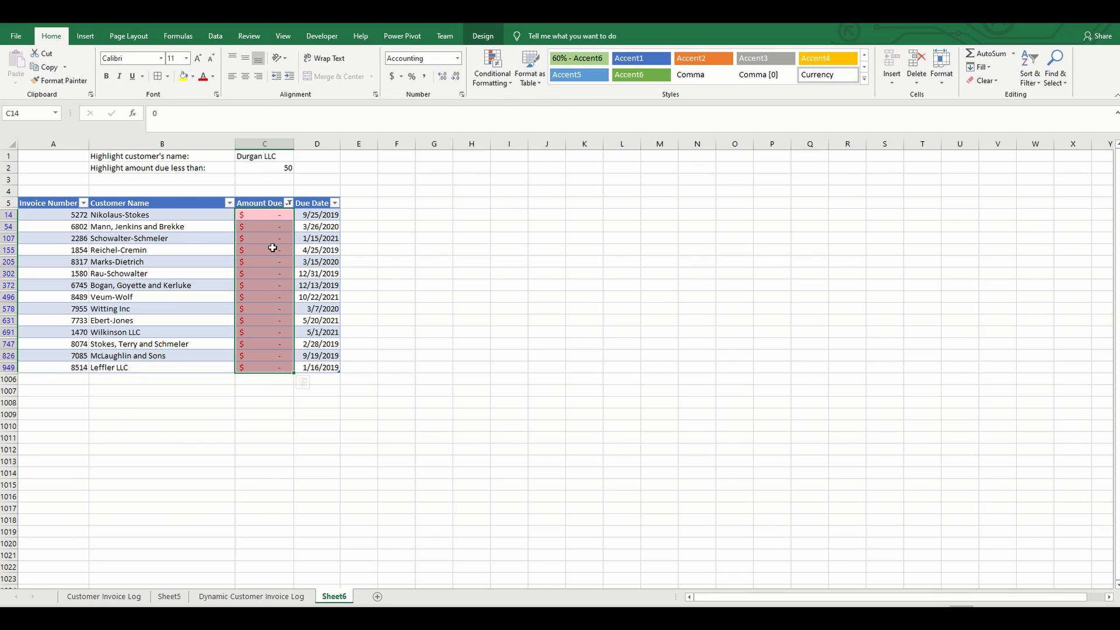
{"action": "left_click", "coordinate": [288, 203]}
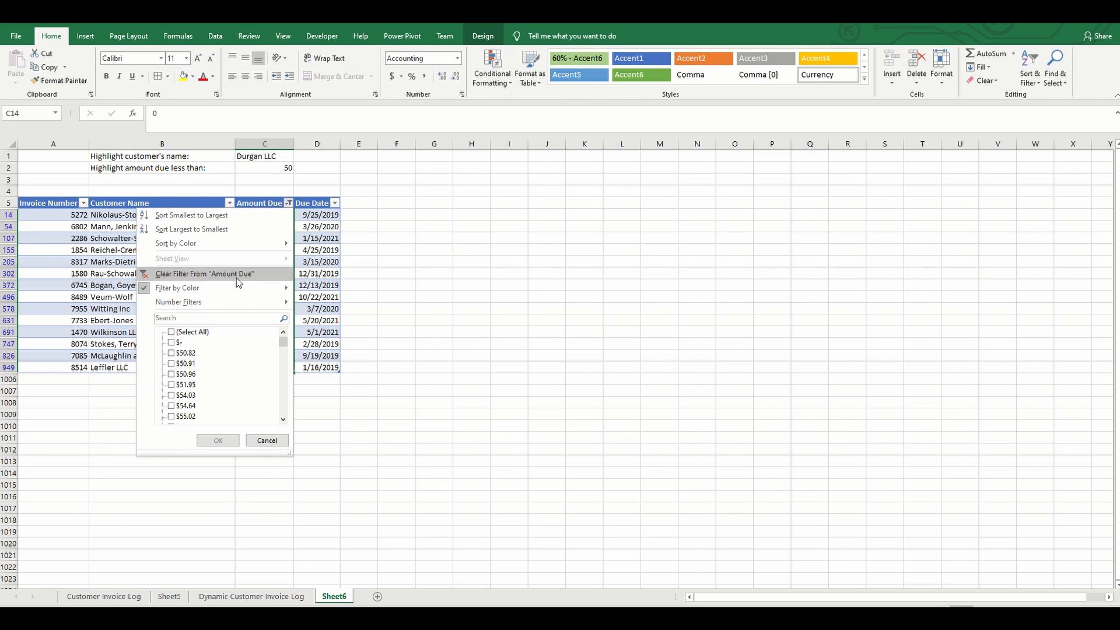